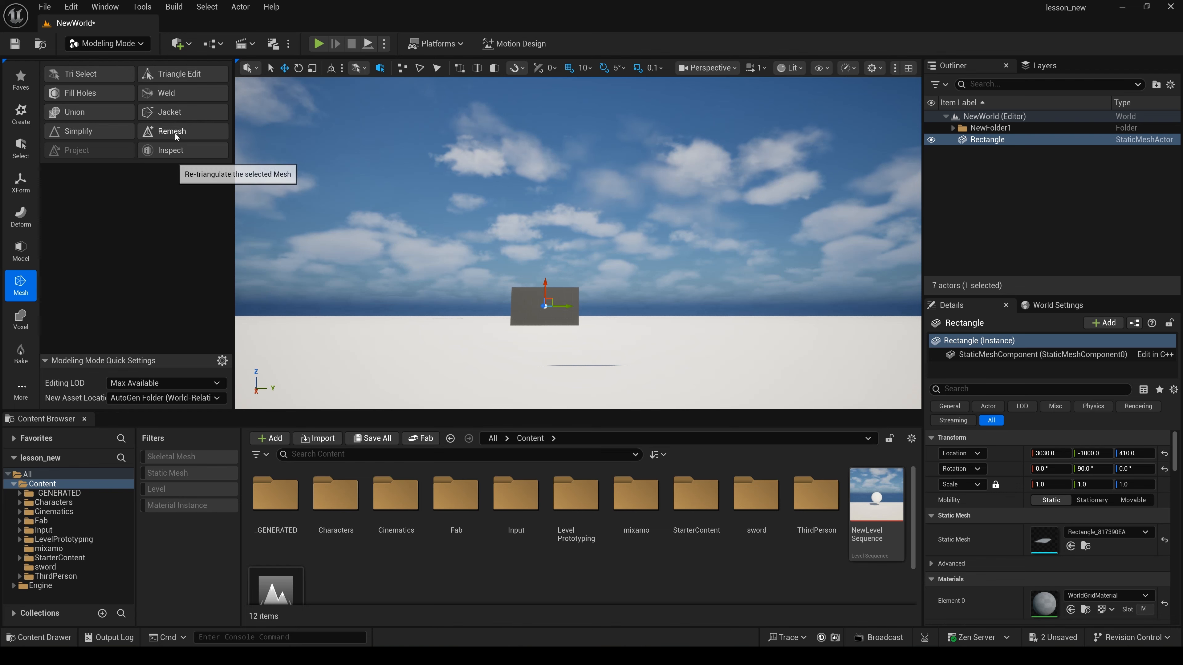
Remesh the selected rectangle with a target triangle count of 5000 and accept the result
{"action": "left_click", "coordinate": [175, 133]}
{"action": "left_click", "coordinate": [135, 102]}
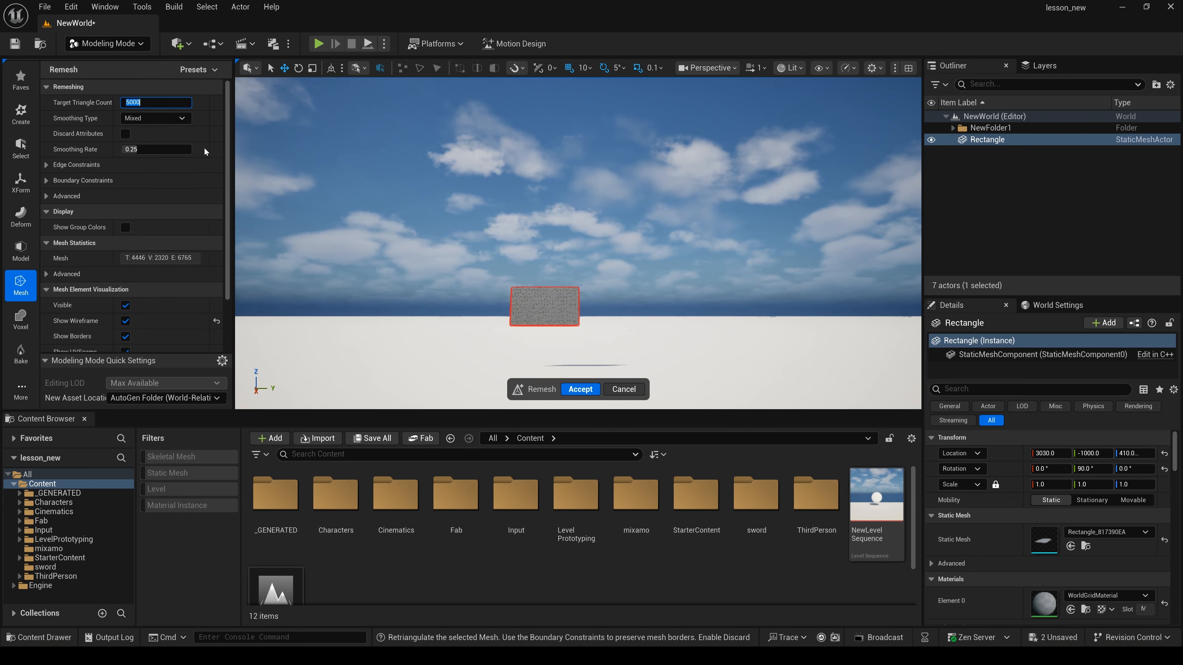
{"action": "left_click", "coordinate": [577, 388]}
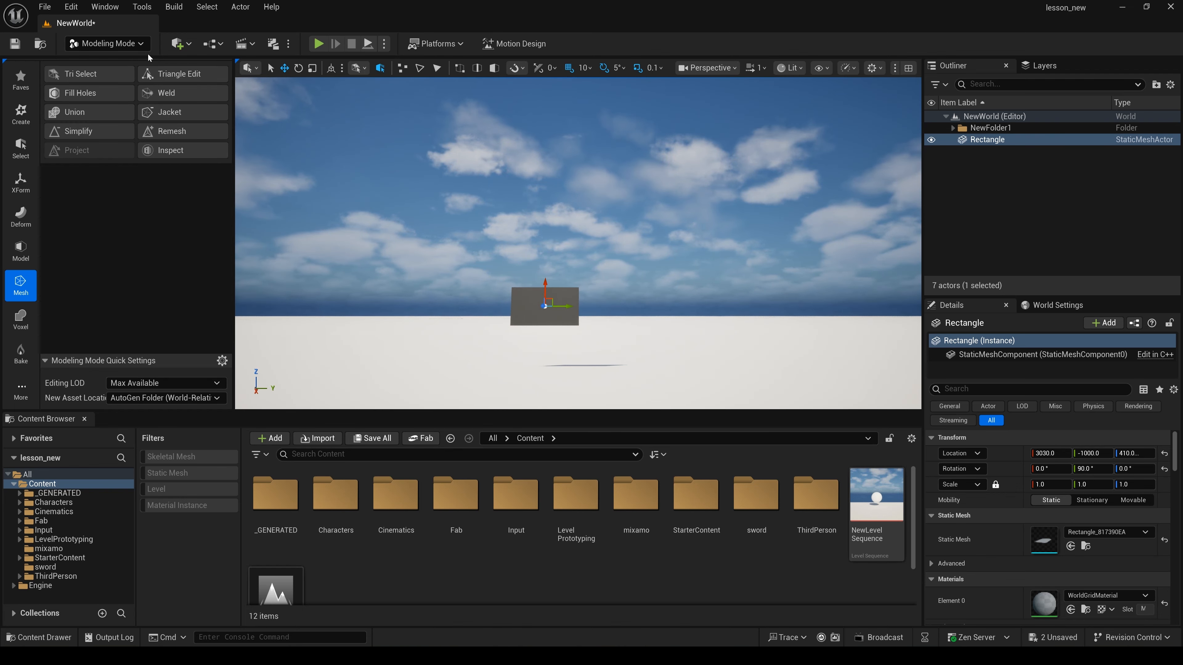
Leave Modeling Mode by switching the level editor to Selection Mode
{"action": "left_click", "coordinate": [140, 44]}
{"action": "left_click", "coordinate": [110, 58]}
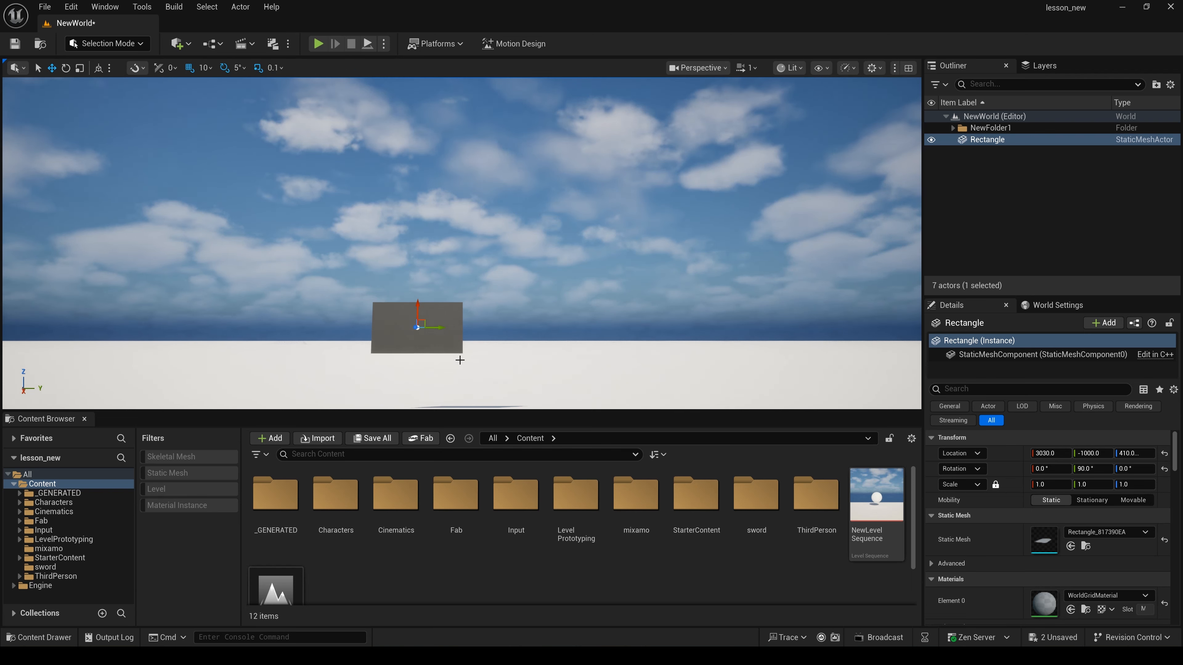
{"action": "scroll", "coordinate": [438, 342], "scroll_direction": "up", "scroll_amount": 2}
{"action": "middle_click_drag", "start_coordinate": [541, 356], "coordinate": [418, 434]}
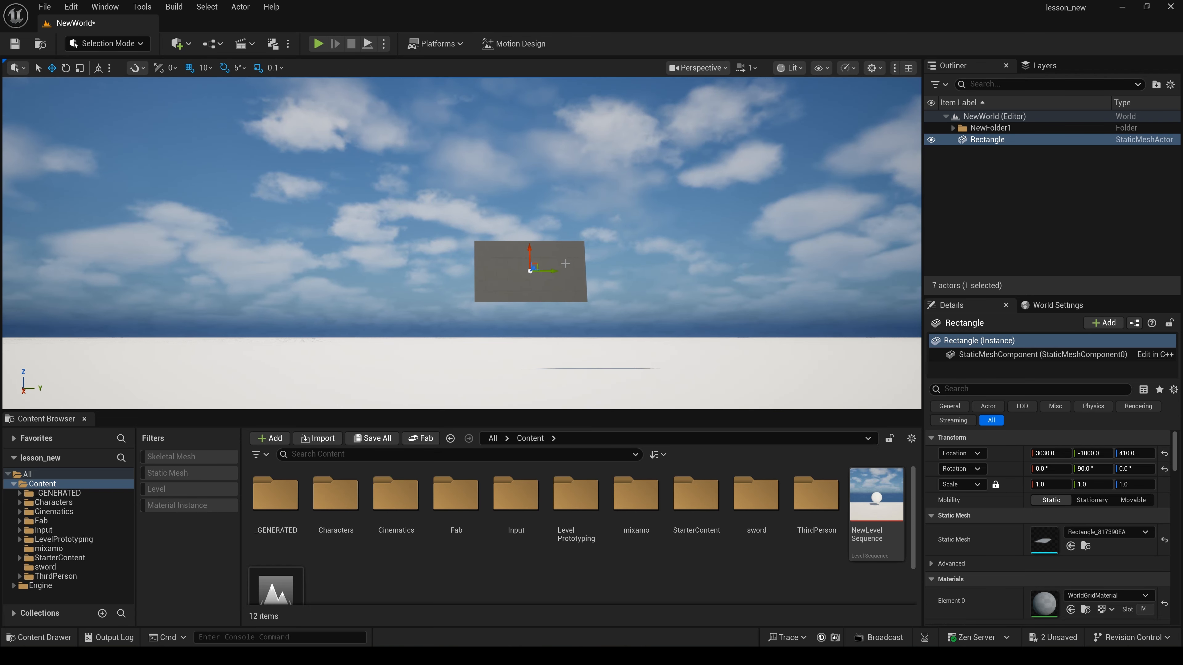
Locate the rectangle's static mesh asset in the content folders and convert it to a skeletal mesh
{"action": "left_click", "coordinate": [1085, 547]}
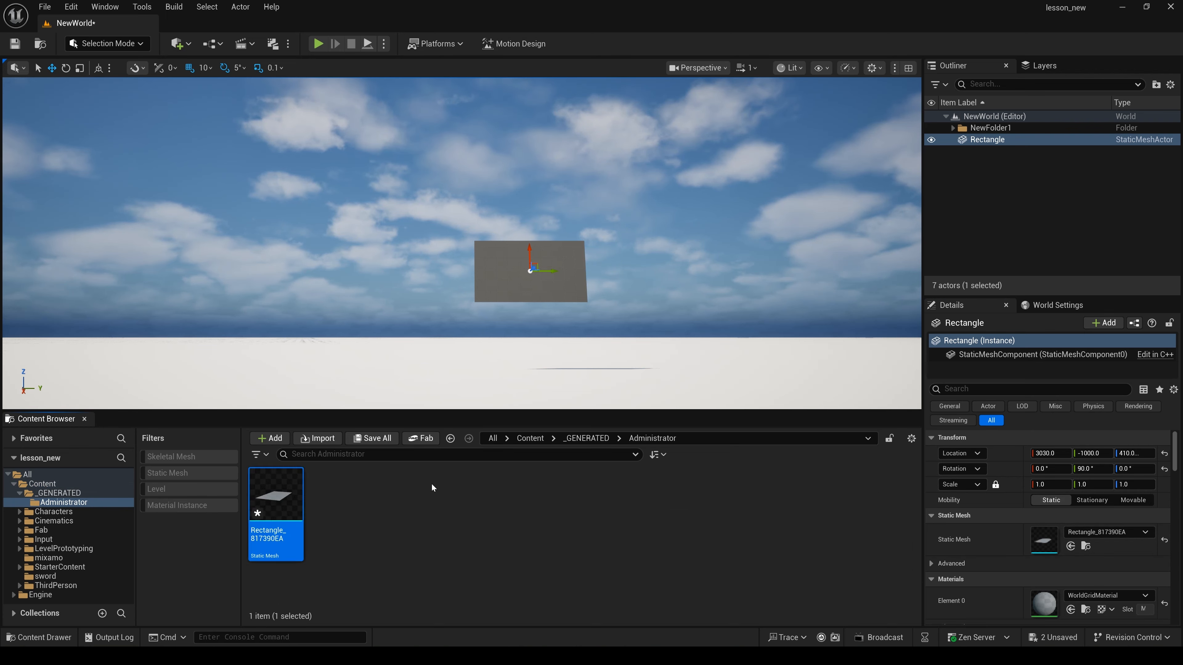
{"action": "right_click", "coordinate": [281, 500]}
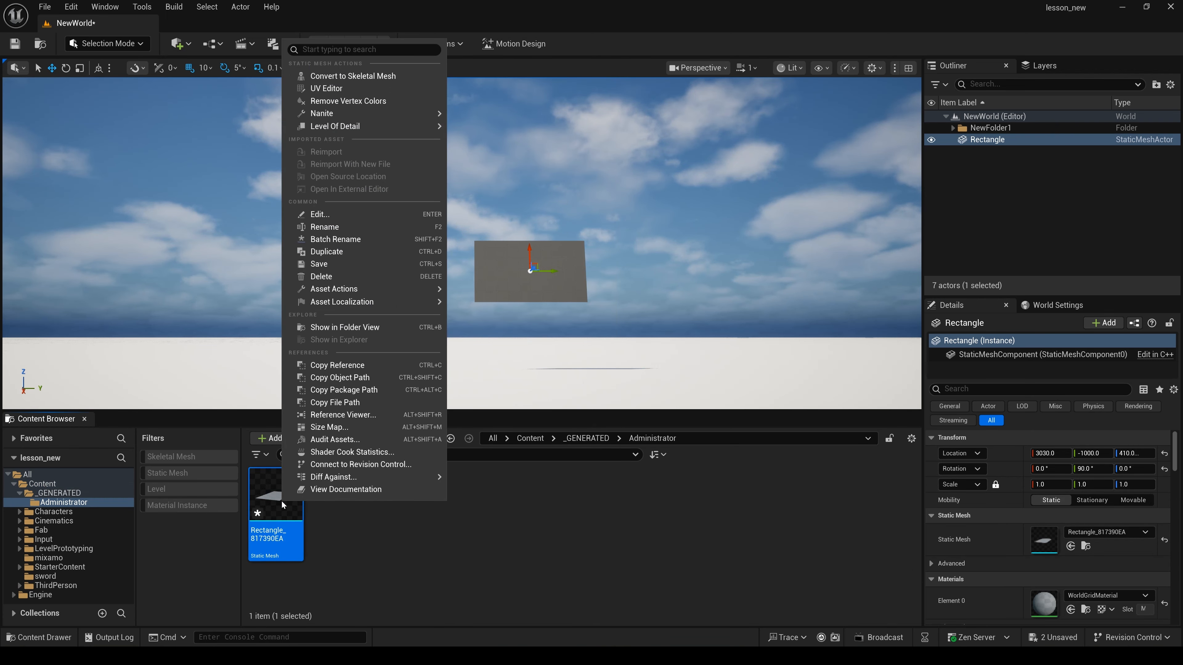
{"action": "left_click", "coordinate": [365, 78]}
{"action": "left_click", "coordinate": [663, 503]}
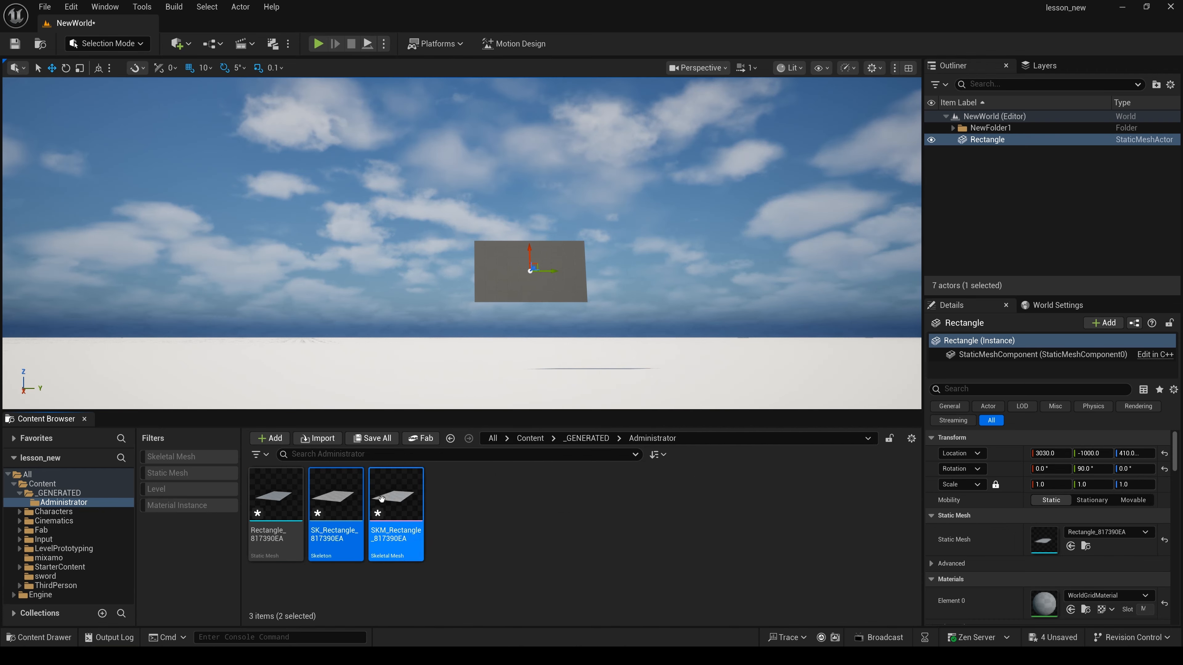
Open the SKM_Rectangle skeletal mesh in a maximized editor and create clothing data from its LOD0 section 0
{"action": "left_click", "coordinate": [403, 500]}
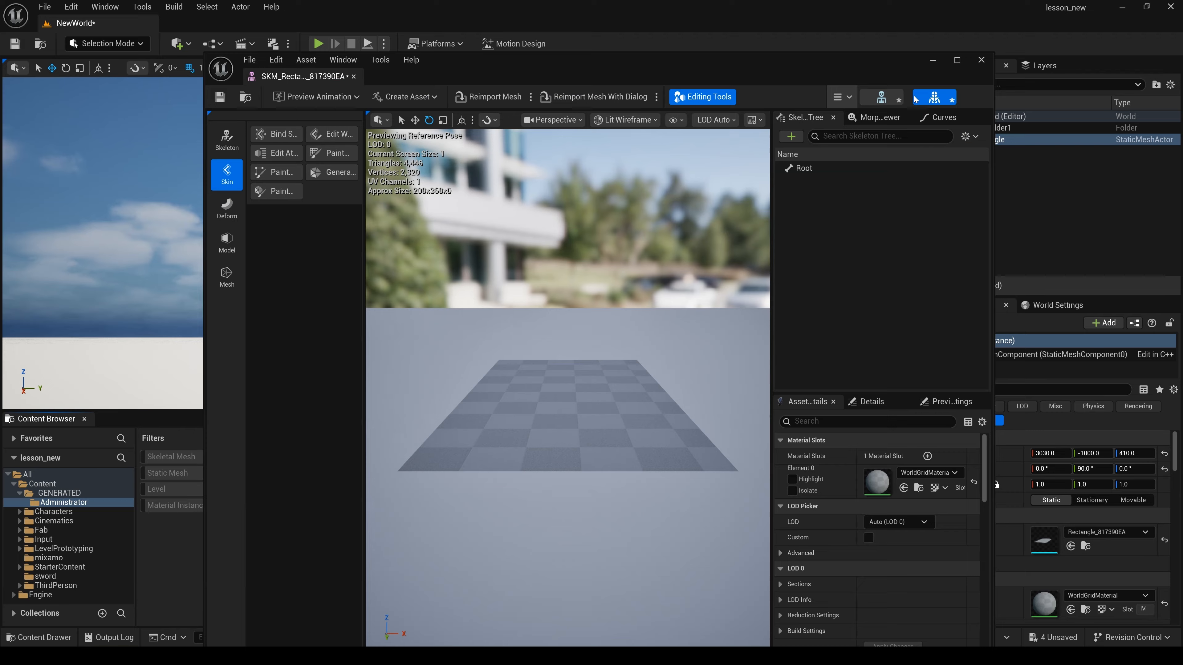
{"action": "left_click", "coordinate": [957, 60]}
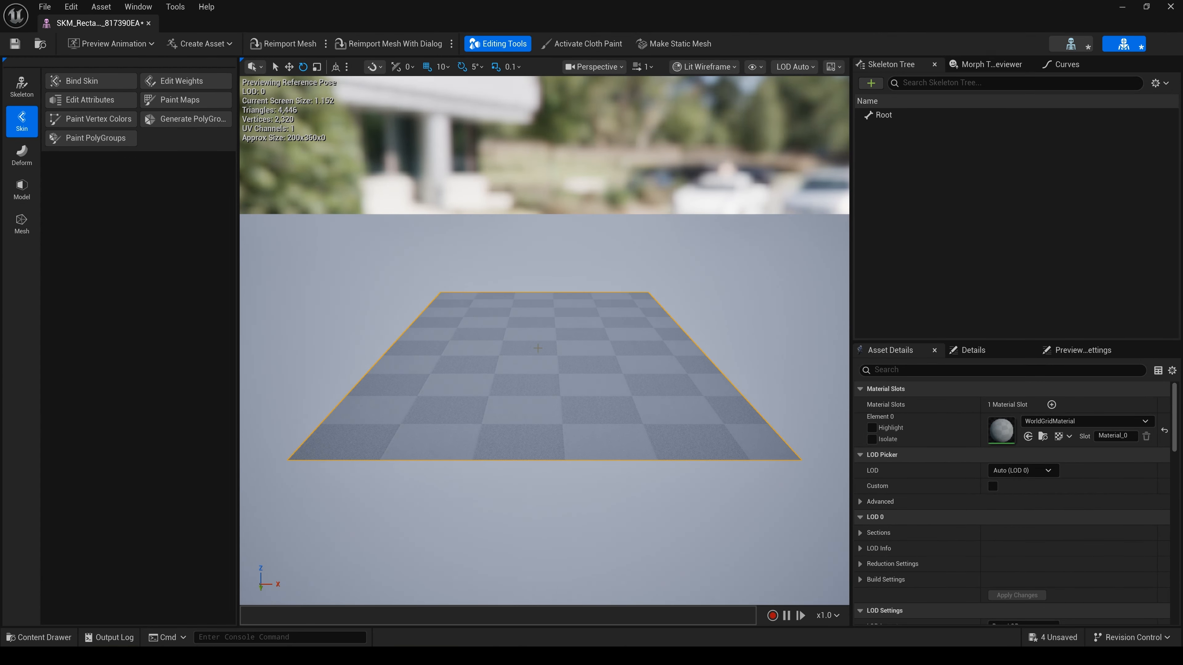
{"action": "right_click", "coordinate": [558, 345]}
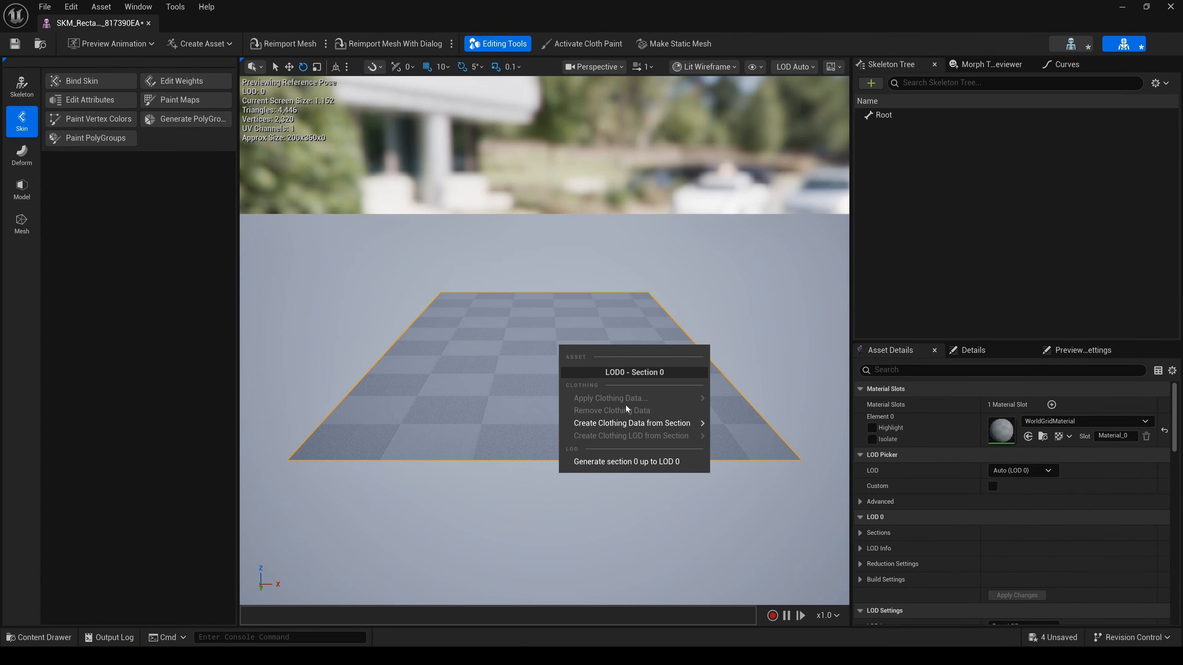
{"action": "mouse_move", "coordinate": [653, 423]}
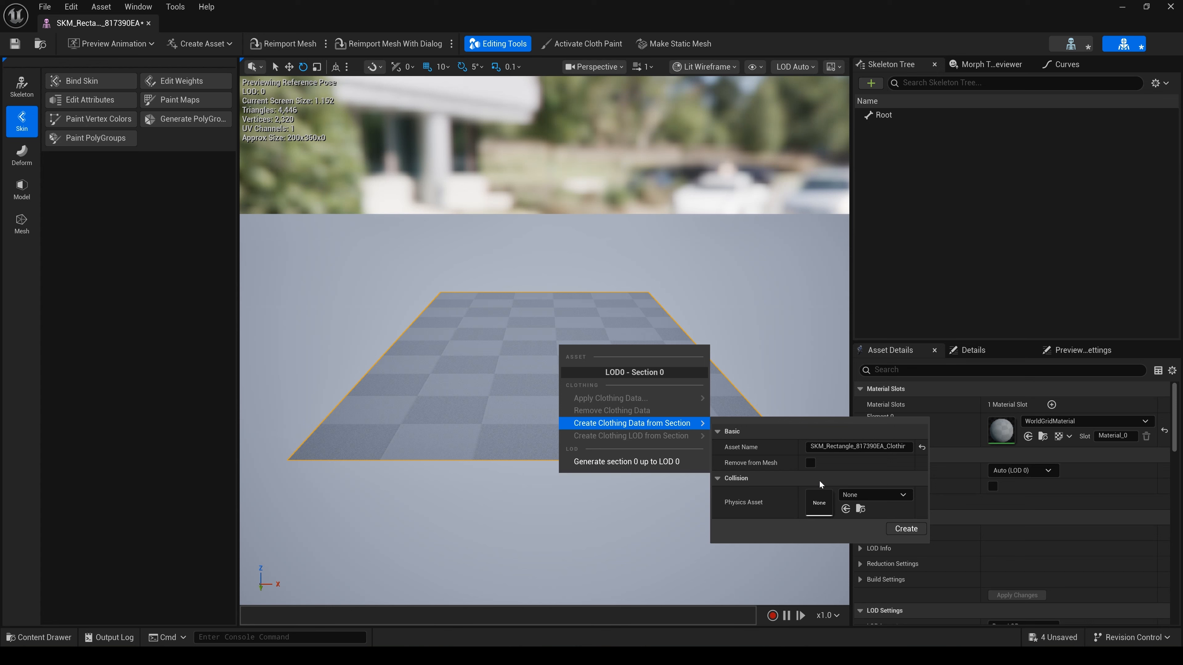
{"action": "left_click", "coordinate": [906, 529]}
Apply the SKM_Rectangle Clothing_0 LOD0 clothing data to the mesh section
{"action": "right_click", "coordinate": [559, 347]}
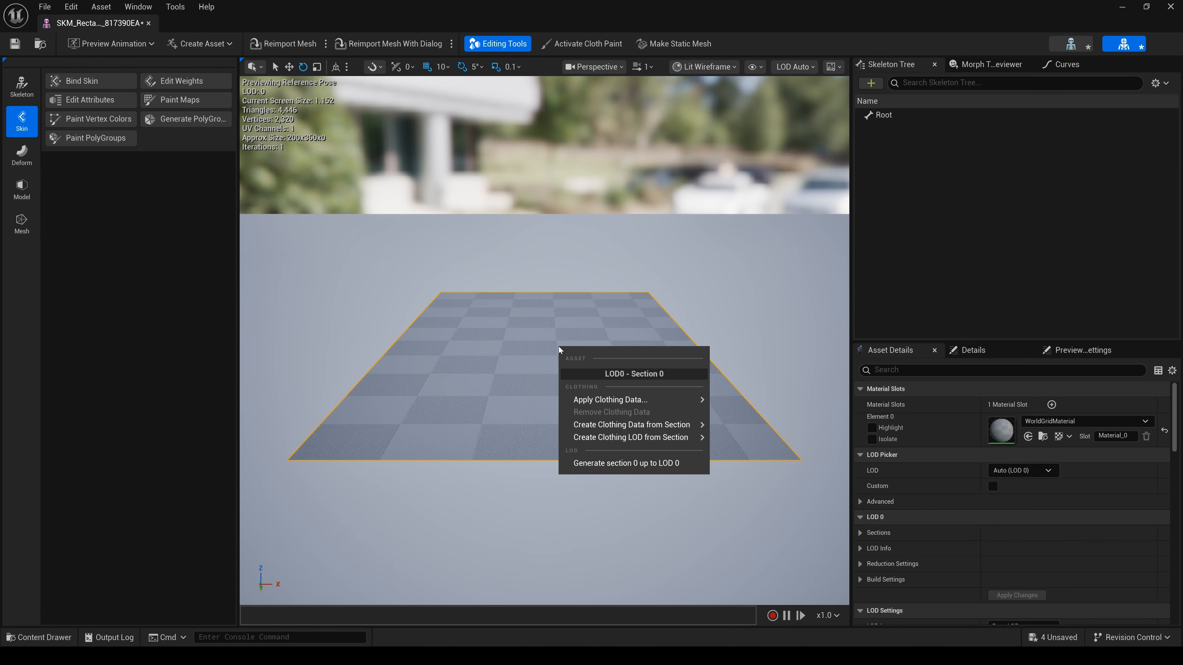
{"action": "mouse_move", "coordinate": [655, 399]}
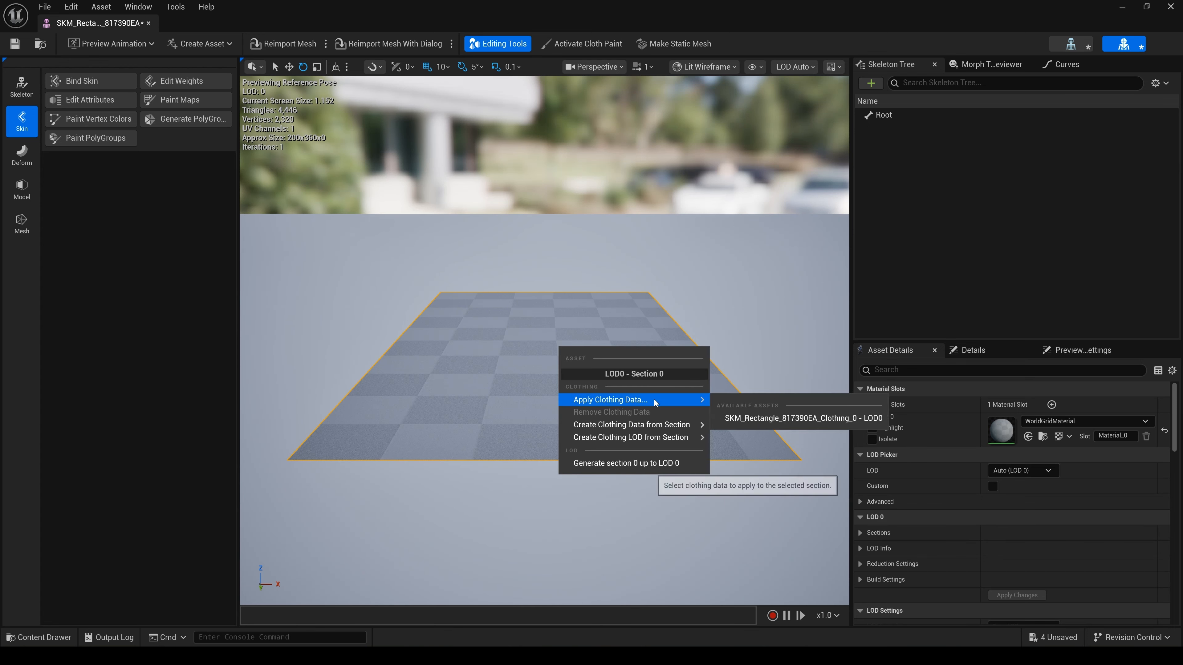
{"action": "left_click", "coordinate": [746, 418]}
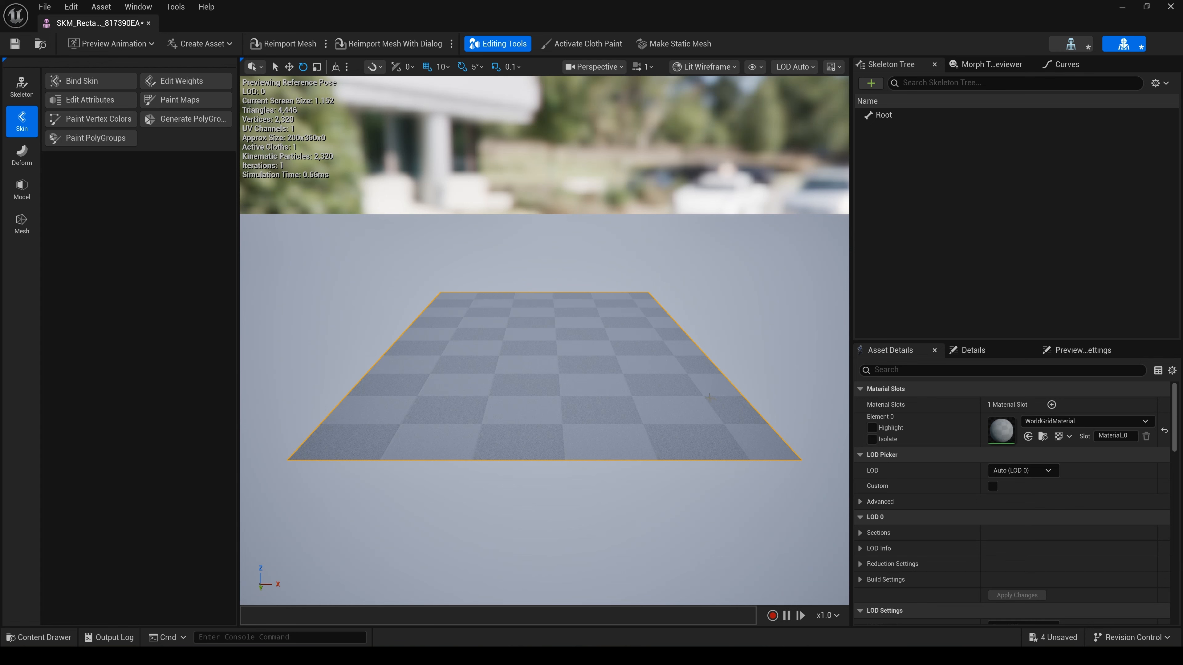
Activate cloth painting for the clothing data and brush value 100 over the whole Max Distance mask except the far edge
{"action": "left_click", "coordinate": [594, 43]}
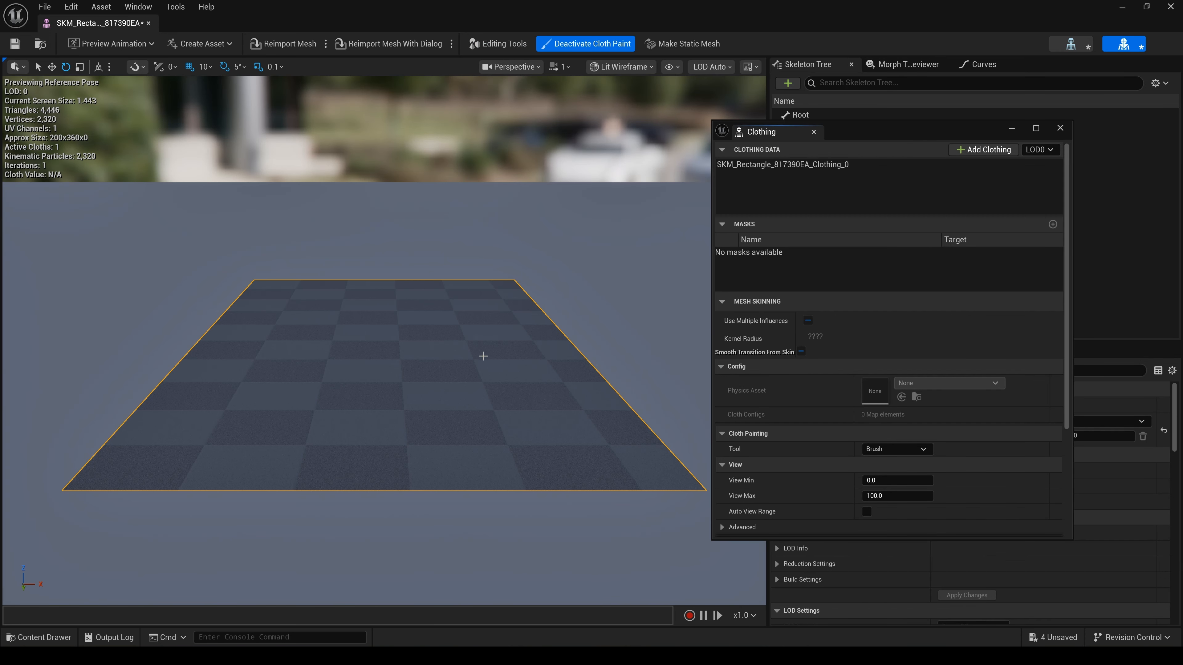
{"action": "left_click", "coordinate": [791, 166]}
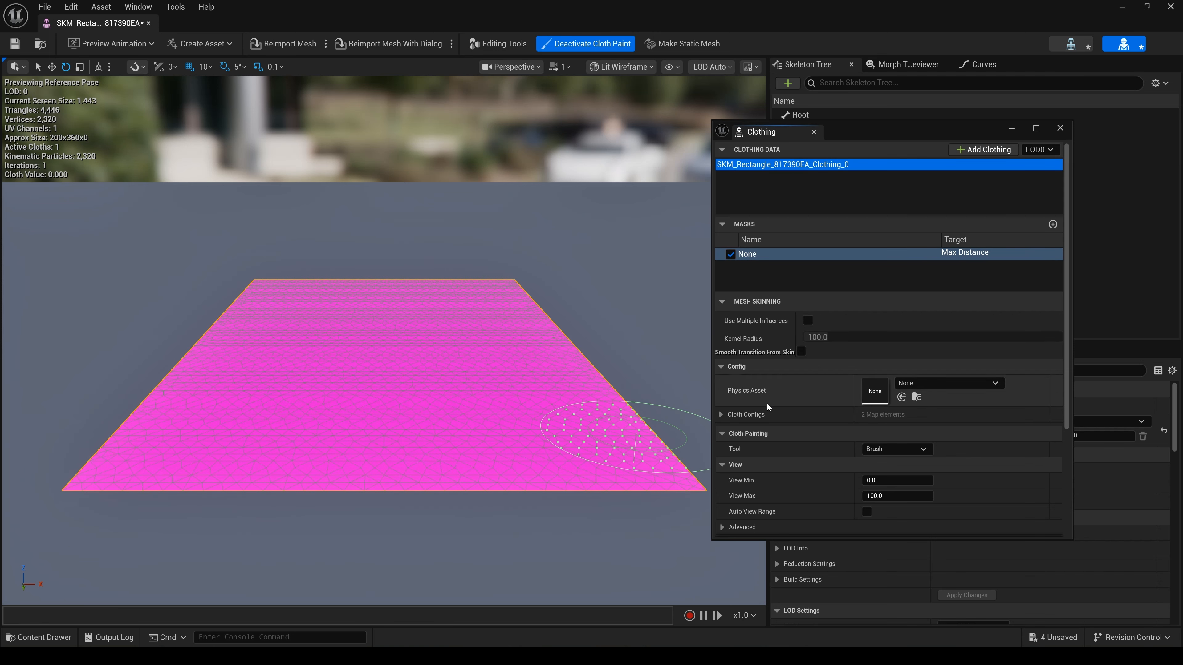
{"action": "scroll", "coordinate": [768, 403], "scroll_direction": "down", "scroll_amount": 5}
{"action": "scroll", "coordinate": [766, 400], "scroll_direction": "down", "scroll_amount": 1}
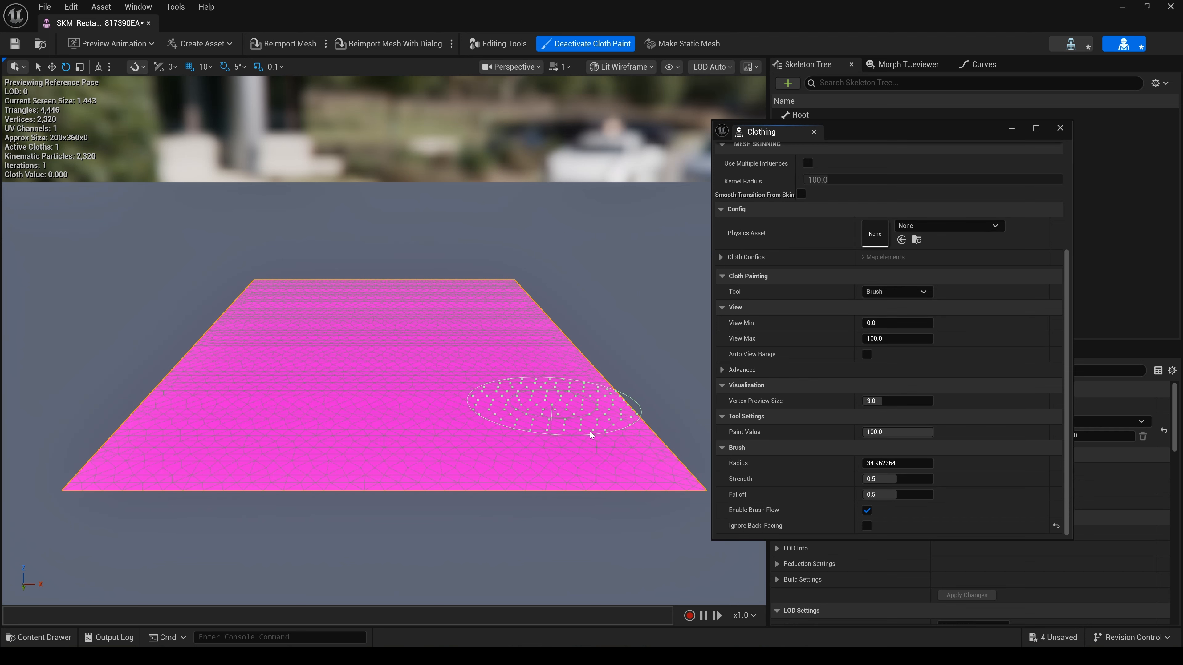
{"action": "mouse_move", "coordinate": [585, 431]}
{"action": "left_mouse_down"}
{"action": "mouse_move", "coordinate": [577, 461]}
{"action": "mouse_move", "coordinate": [504, 476]}
{"action": "mouse_move", "coordinate": [79, 475]}
{"action": "mouse_move", "coordinate": [576, 439]}
{"action": "mouse_move", "coordinate": [655, 389]}
{"action": "mouse_move", "coordinate": [595, 365]}
{"action": "mouse_move", "coordinate": [583, 345]}
{"action": "mouse_move", "coordinate": [455, 400]}
{"action": "mouse_move", "coordinate": [185, 381]}
{"action": "mouse_move", "coordinate": [610, 348]}
{"action": "left_mouse_up"}
{"action": "mouse_move", "coordinate": [610, 347]}
{"action": "left_mouse_down"}
{"action": "mouse_move", "coordinate": [591, 343]}
{"action": "mouse_move", "coordinate": [625, 372]}
{"action": "left_mouse_up"}
{"action": "mouse_move", "coordinate": [480, 309]}
{"action": "left_mouse_down"}
{"action": "mouse_move", "coordinate": [267, 309]}
{"action": "mouse_move", "coordinate": [201, 299]}
{"action": "mouse_move", "coordinate": [479, 296]}
{"action": "mouse_move", "coordinate": [303, 286]}
{"action": "mouse_move", "coordinate": [437, 286]}
{"action": "mouse_move", "coordinate": [368, 280]}
{"action": "mouse_move", "coordinate": [200, 282]}
{"action": "mouse_move", "coordinate": [336, 282]}
{"action": "mouse_move", "coordinate": [488, 328]}
{"action": "left_mouse_up"}
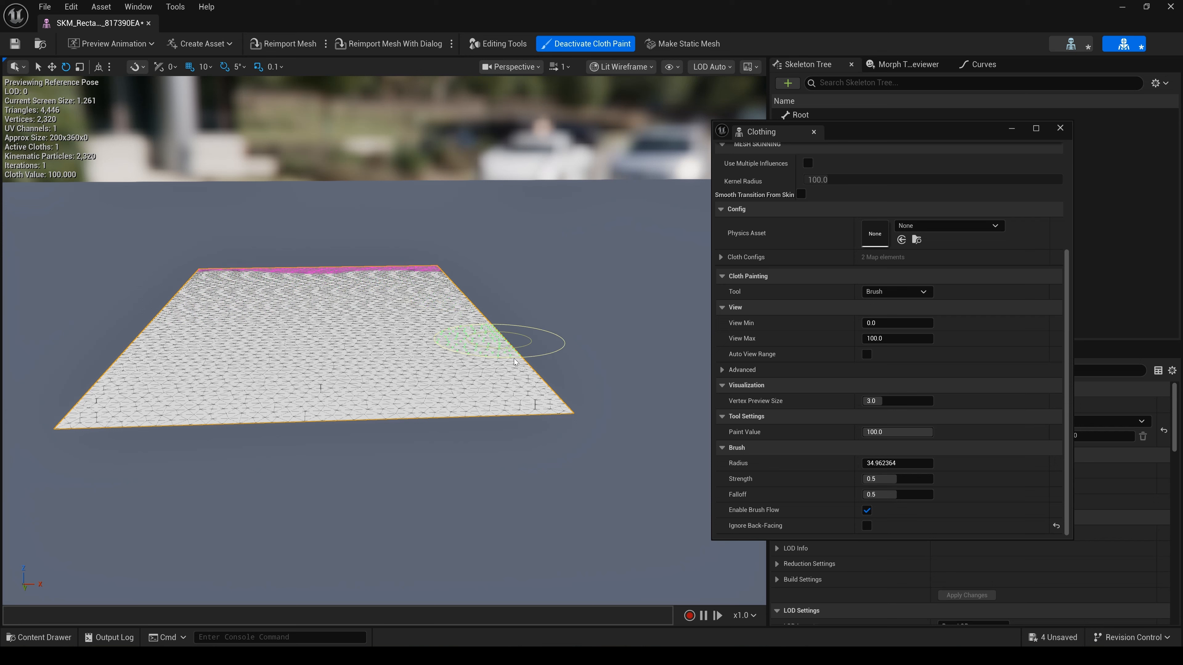
Exit cloth painting, close the Clothing window and save the skeletal mesh
{"action": "left_click", "coordinate": [499, 44]}
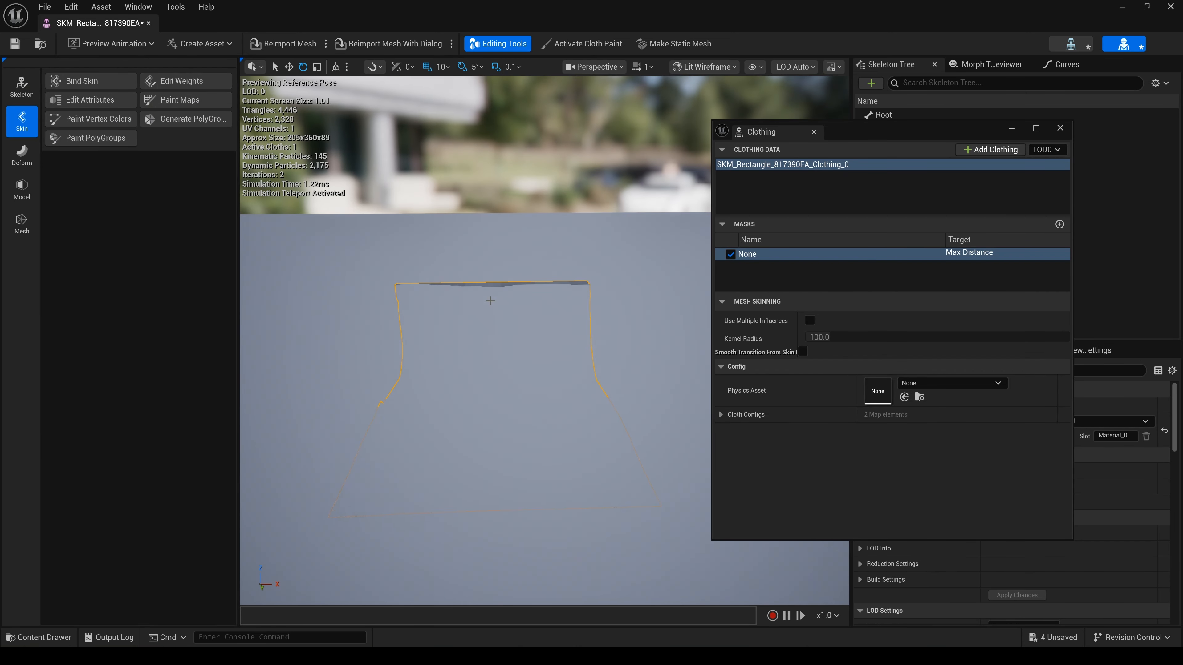
{"action": "left_click", "coordinate": [1060, 129]}
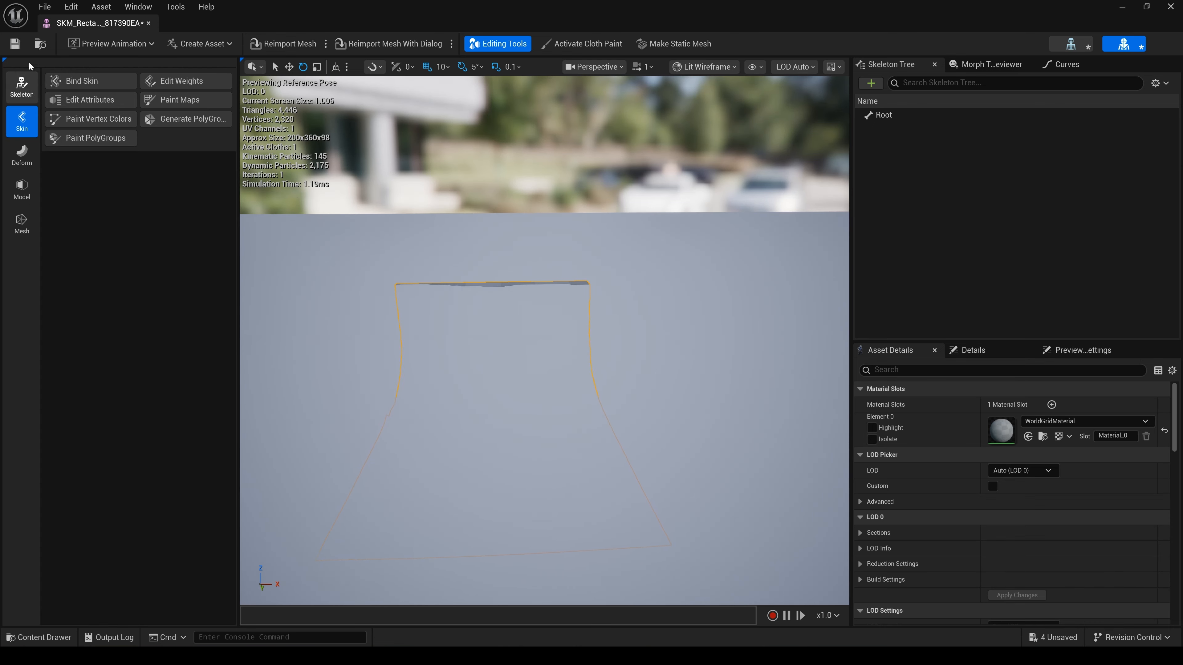
{"action": "left_click", "coordinate": [15, 44]}
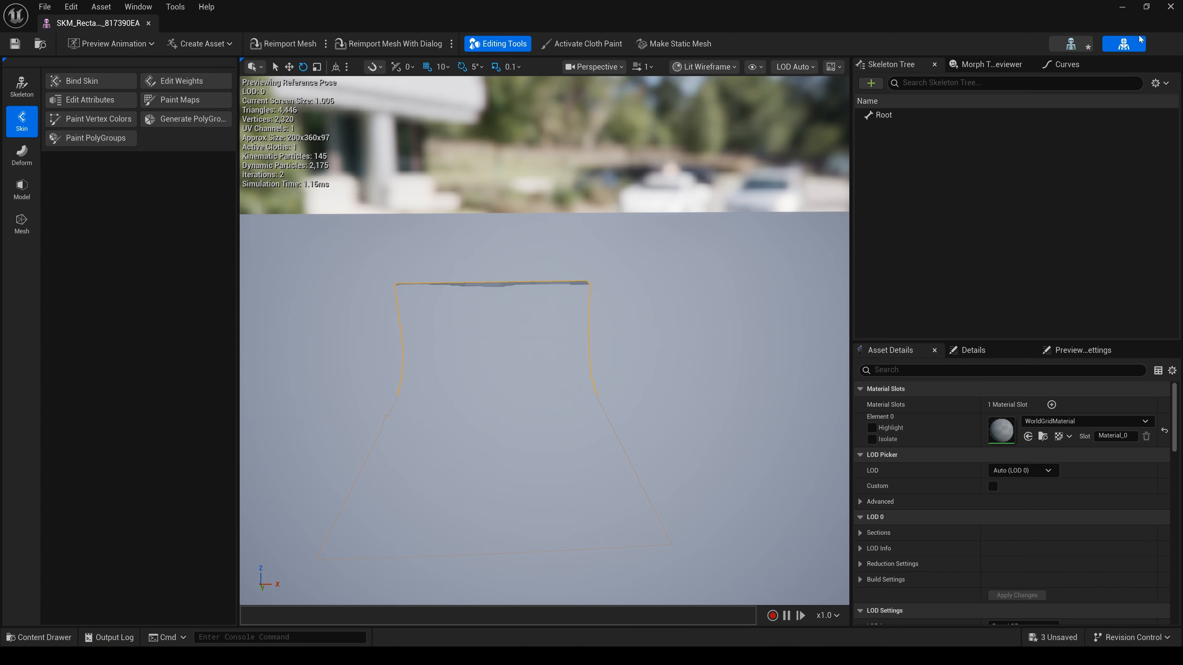
Return to the level and run a brief play test before stopping it
{"action": "left_click", "coordinate": [1123, 7]}
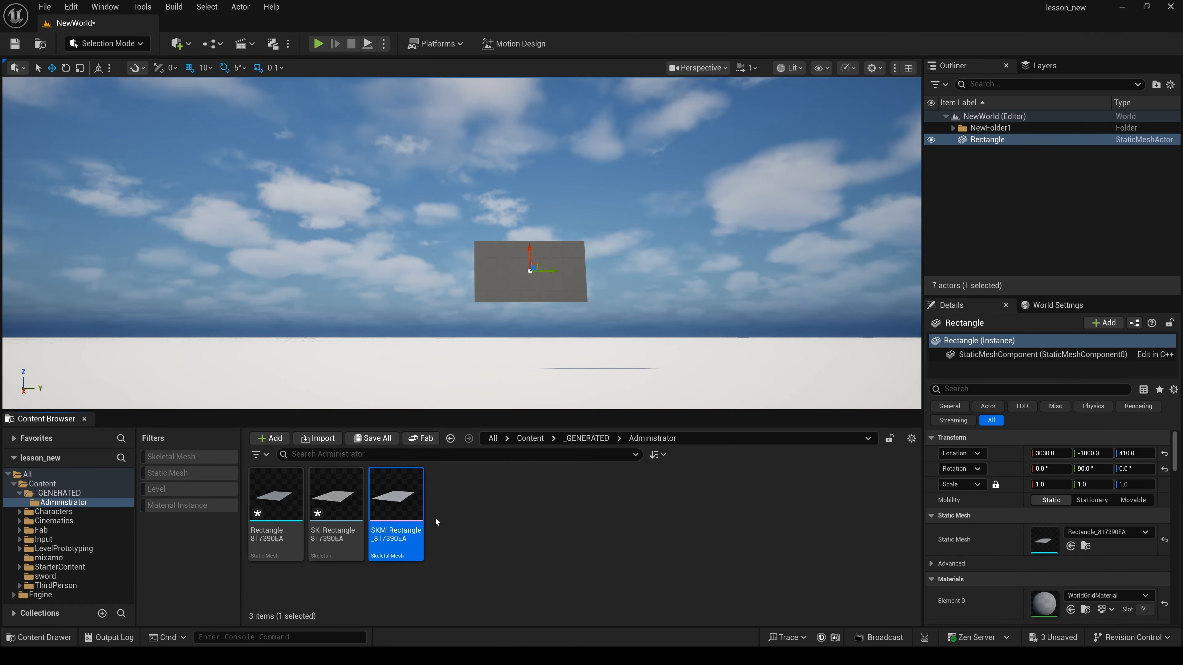
{"action": "left_click", "coordinate": [317, 44]}
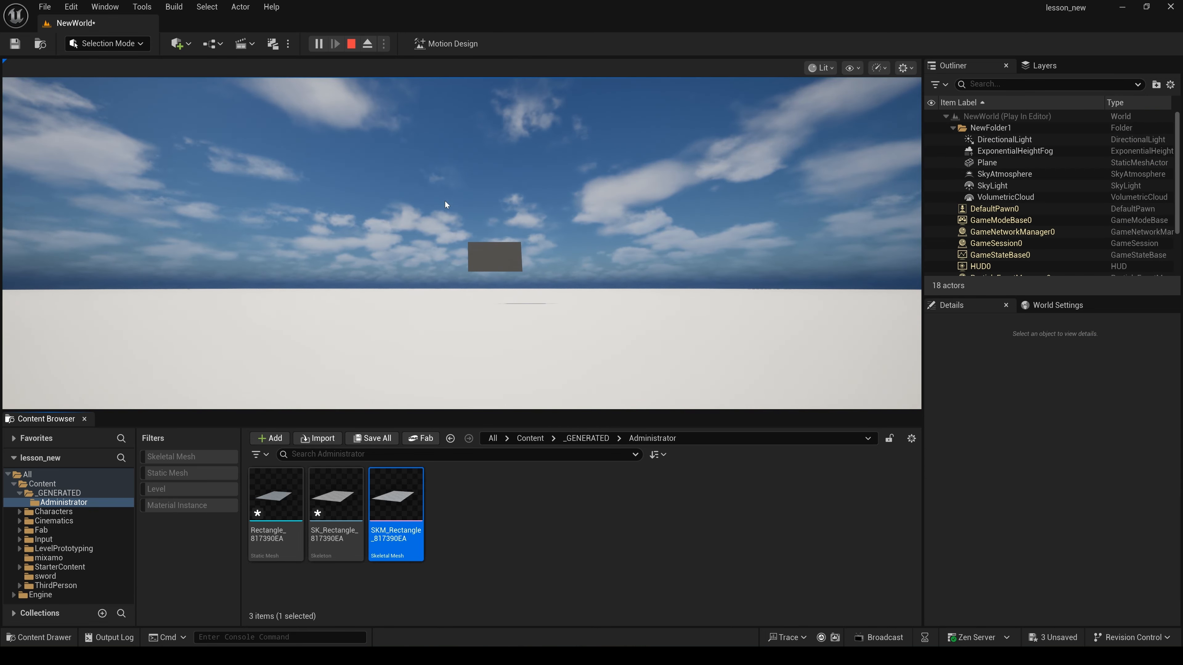
{"action": "left_click", "coordinate": [351, 46]}
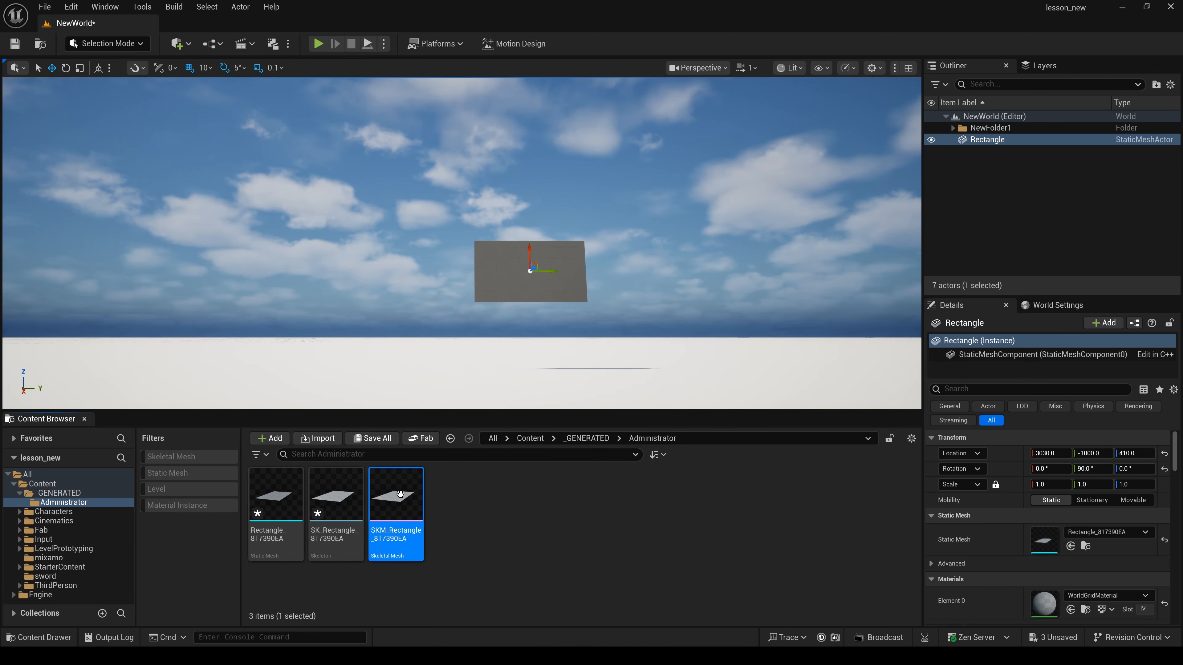
Place the SKM_Rectangle skeletal mesh in the level, raise it to Z 140 and delete the original static Rectangle
{"action": "left_click_drag", "start_coordinate": [400, 494], "coordinate": [604, 359]}
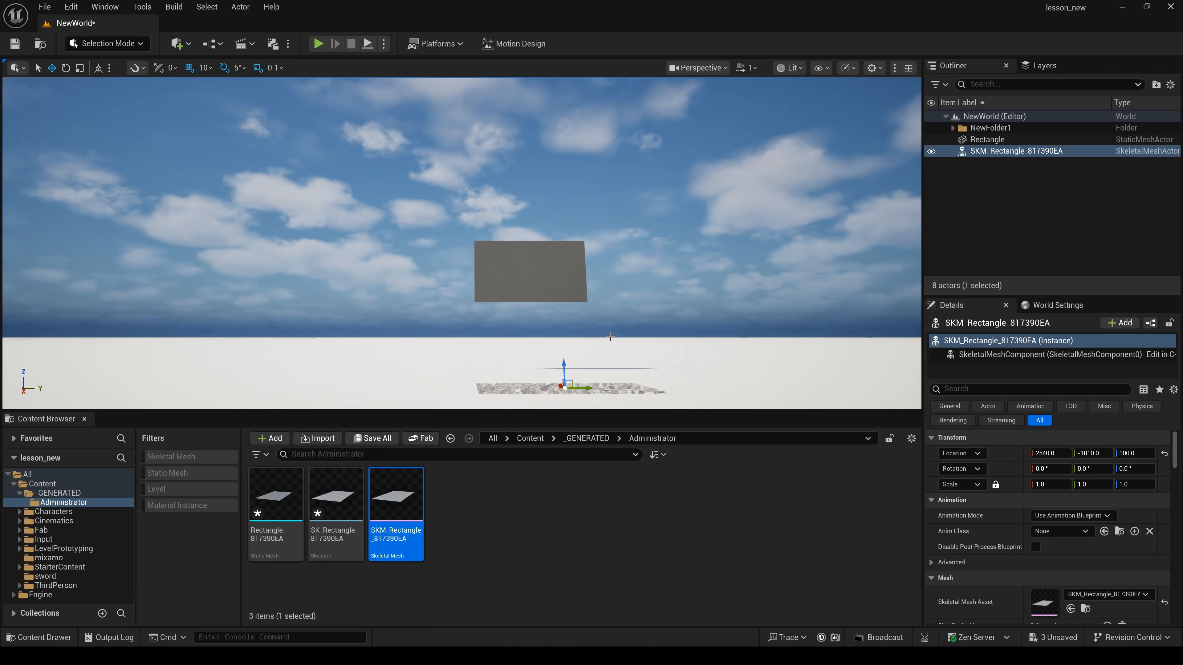
{"action": "left_click_drag", "start_coordinate": [565, 363], "coordinate": [566, 343]}
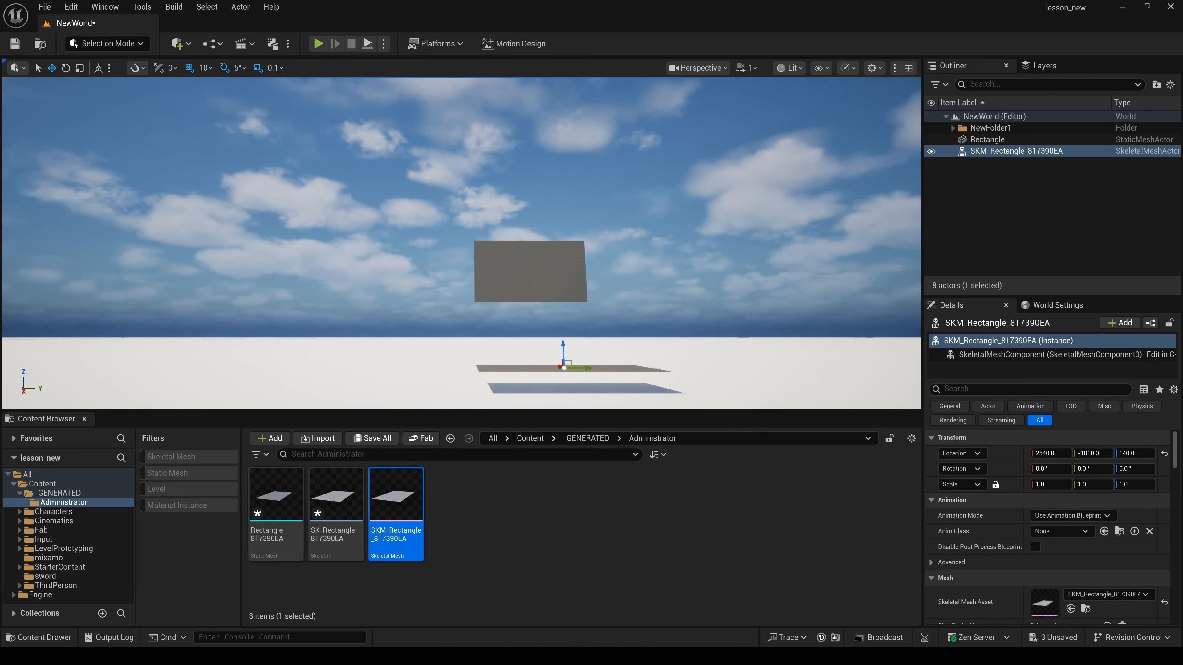
{"action": "left_click", "coordinate": [550, 291]}
{"action": "key", "text": "Delete"}
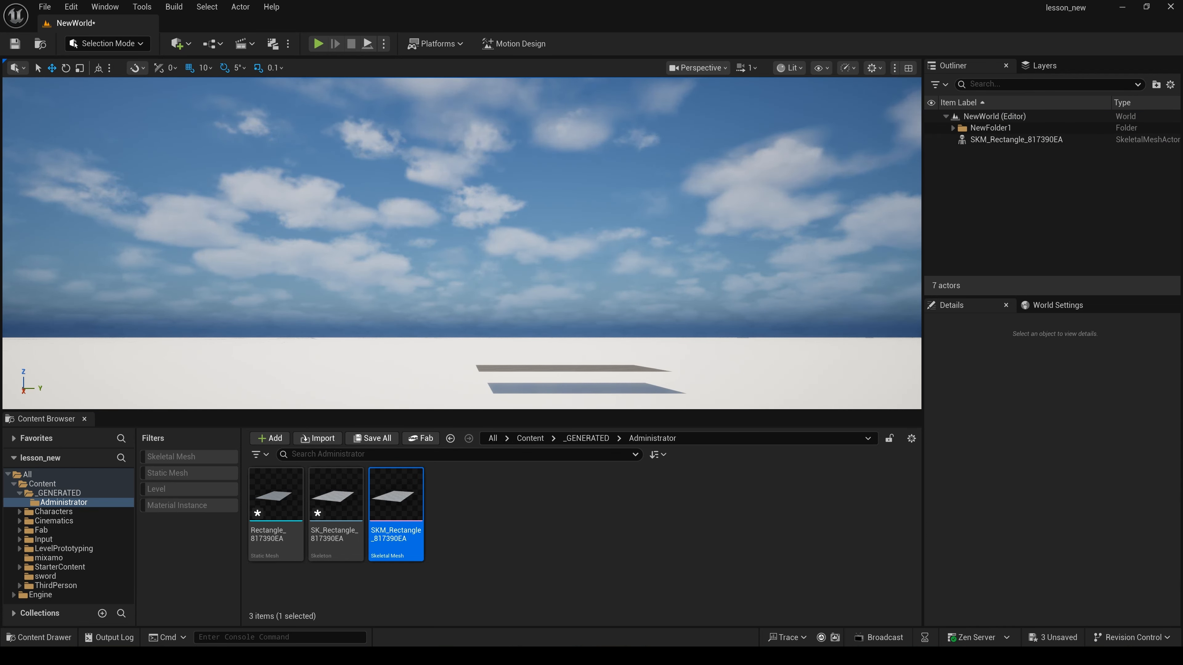
Rotate the skeletal mesh upright to 90° about Y and move it to X 2540, Y -1210, Z 400
{"action": "left_click", "coordinate": [560, 367]}
{"action": "left_click_drag", "start_coordinate": [561, 342], "coordinate": [564, 284]}
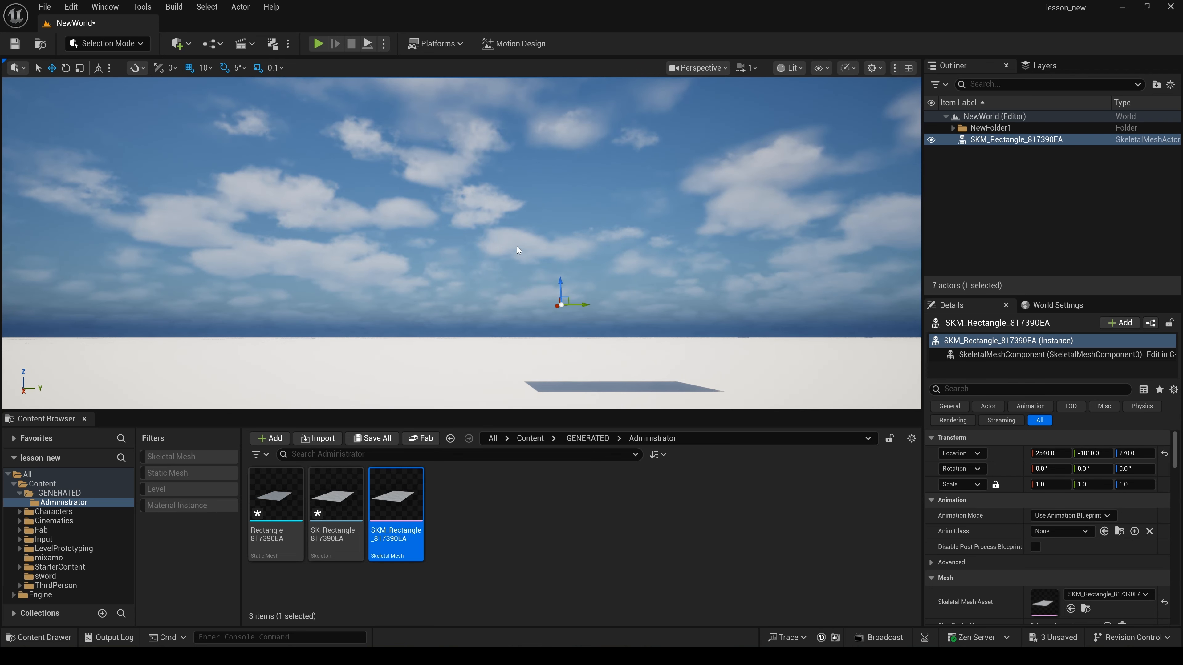
{"action": "key", "text": "e"}
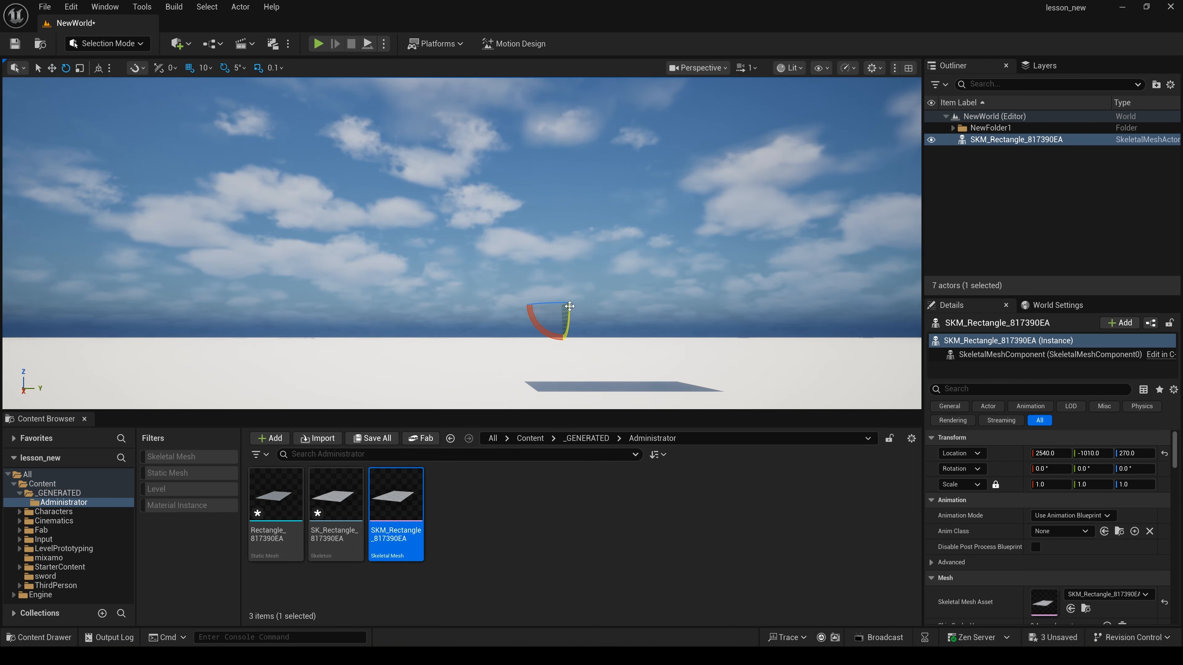
{"action": "left_click_drag", "start_coordinate": [568, 316], "coordinate": [562, 285]}
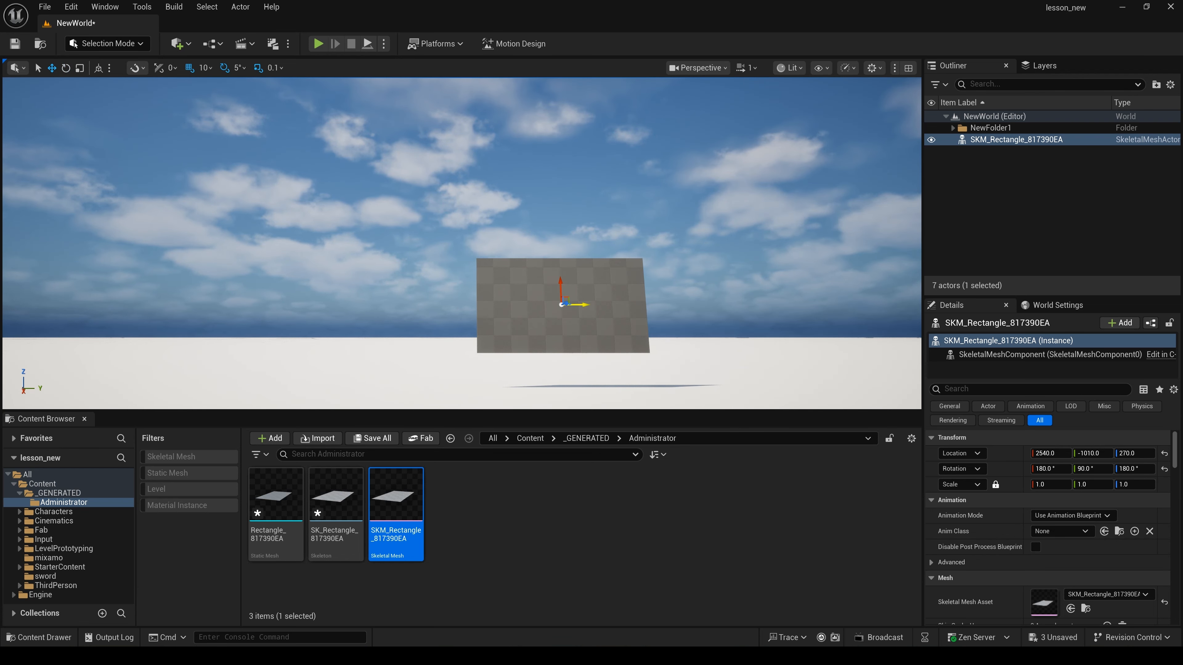
{"action": "left_click_drag", "start_coordinate": [581, 304], "coordinate": [475, 226]}
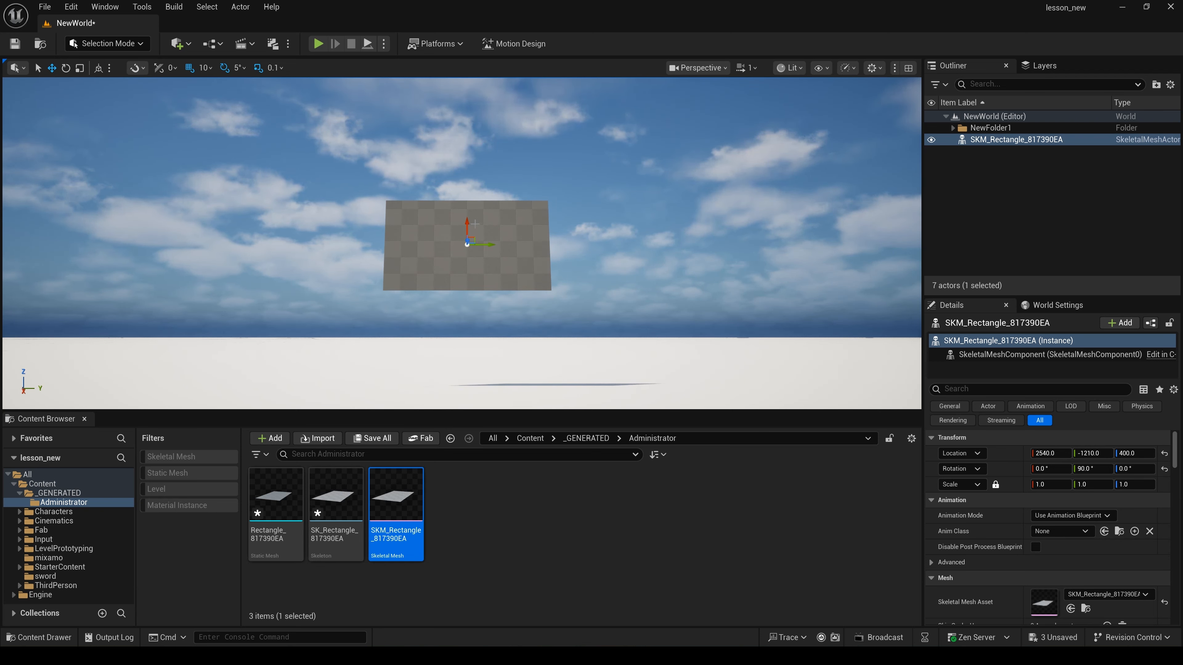
Filter the Fab Megascans Surfaces folder to material instances and apply MI_uculeewfw to the cloth mesh
{"action": "left_click", "coordinate": [42, 531]}
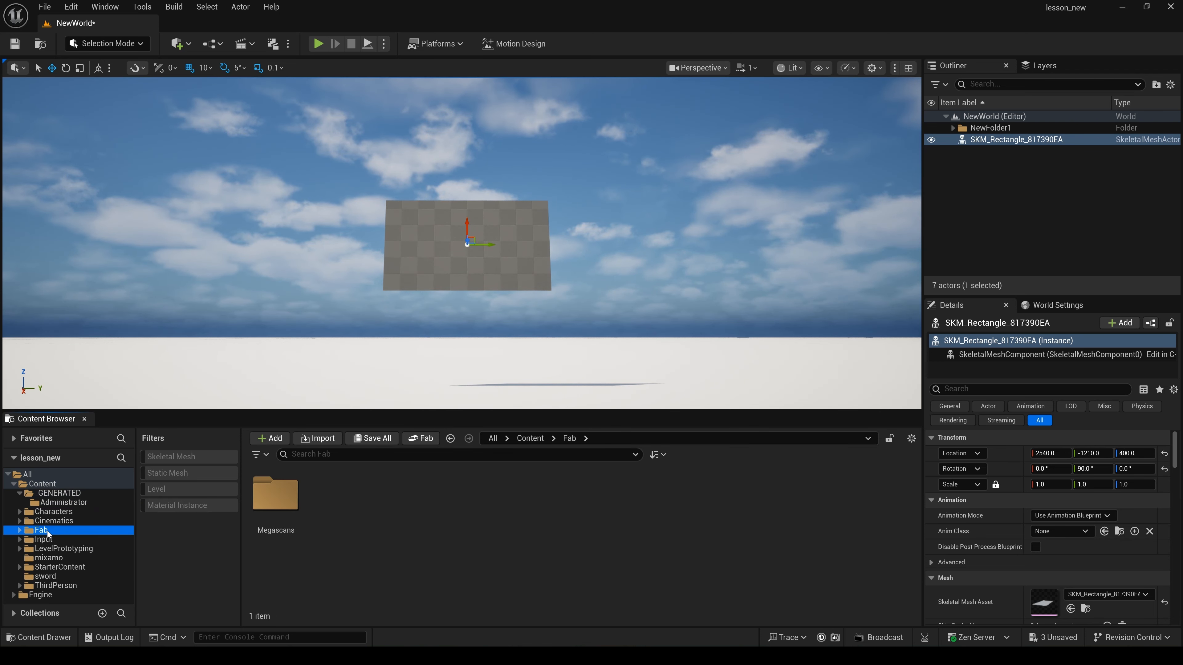
{"action": "double_click", "coordinate": [275, 494]}
{"action": "double_click", "coordinate": [278, 495]}
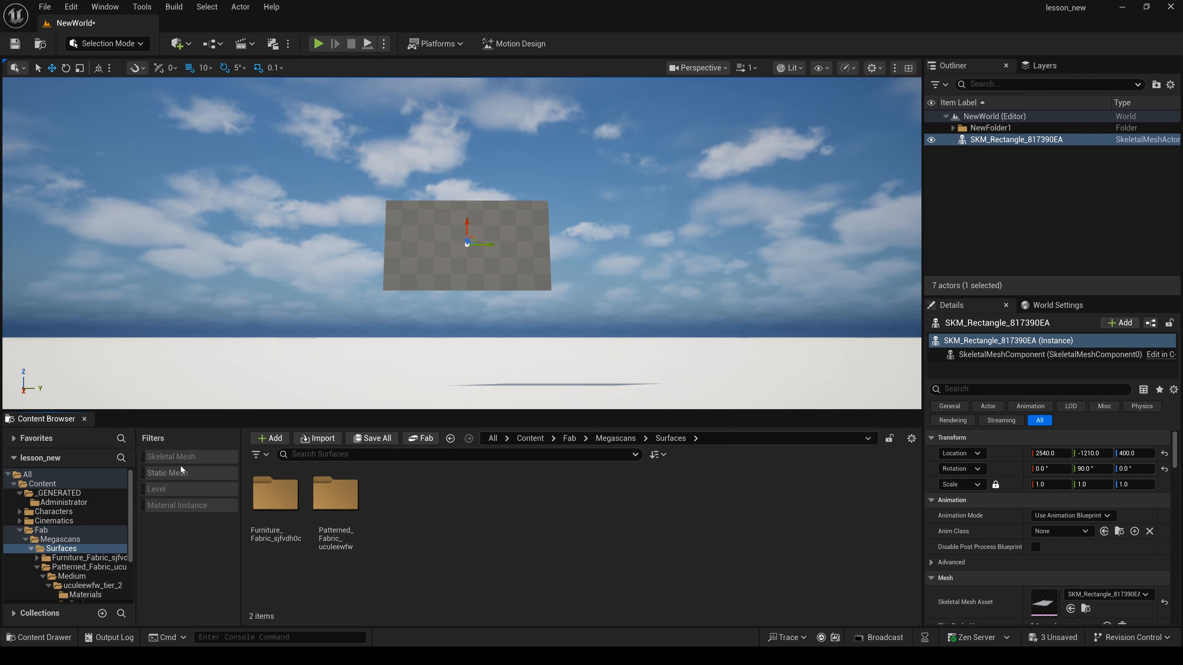
{"action": "left_click", "coordinate": [173, 505]}
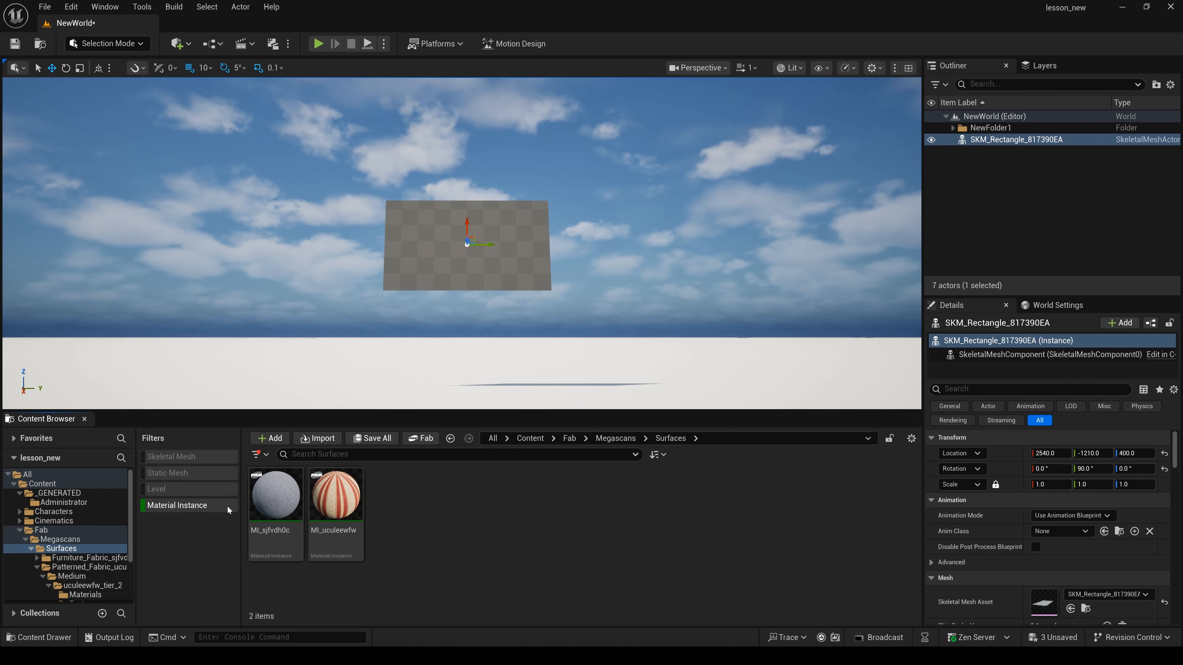
{"action": "left_click", "coordinate": [335, 494]}
{"action": "left_click_drag", "start_coordinate": [335, 494], "coordinate": [535, 287]}
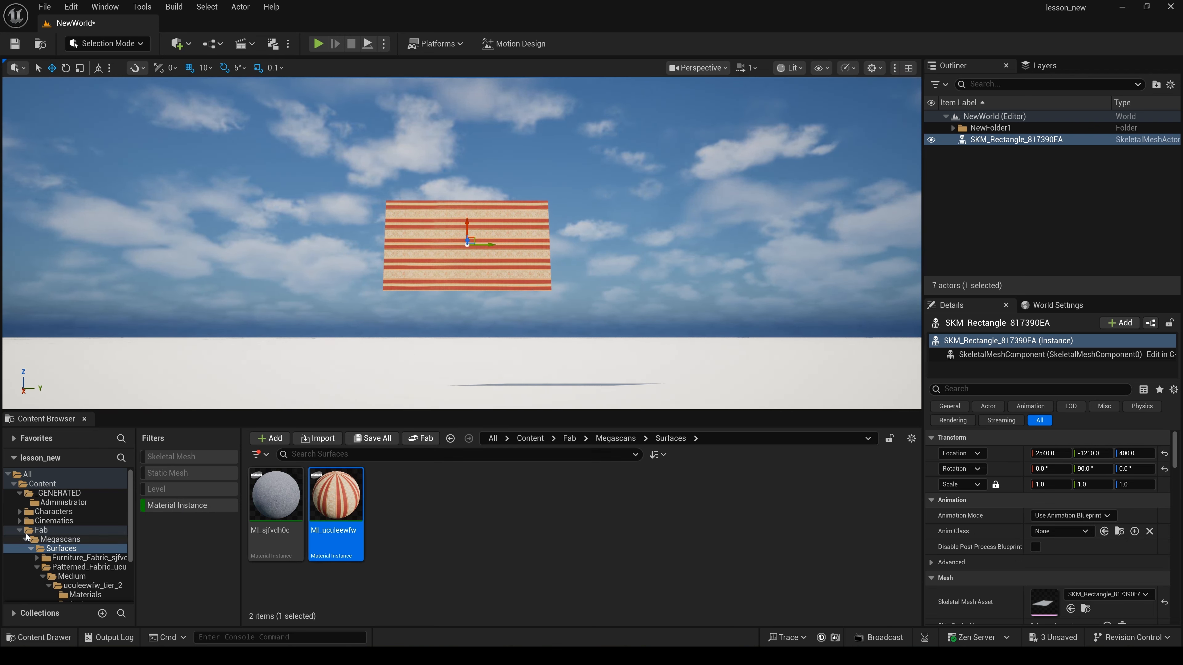
Return to the root Content folder and turn off the Material Instance filter
{"action": "left_click", "coordinate": [20, 531]}
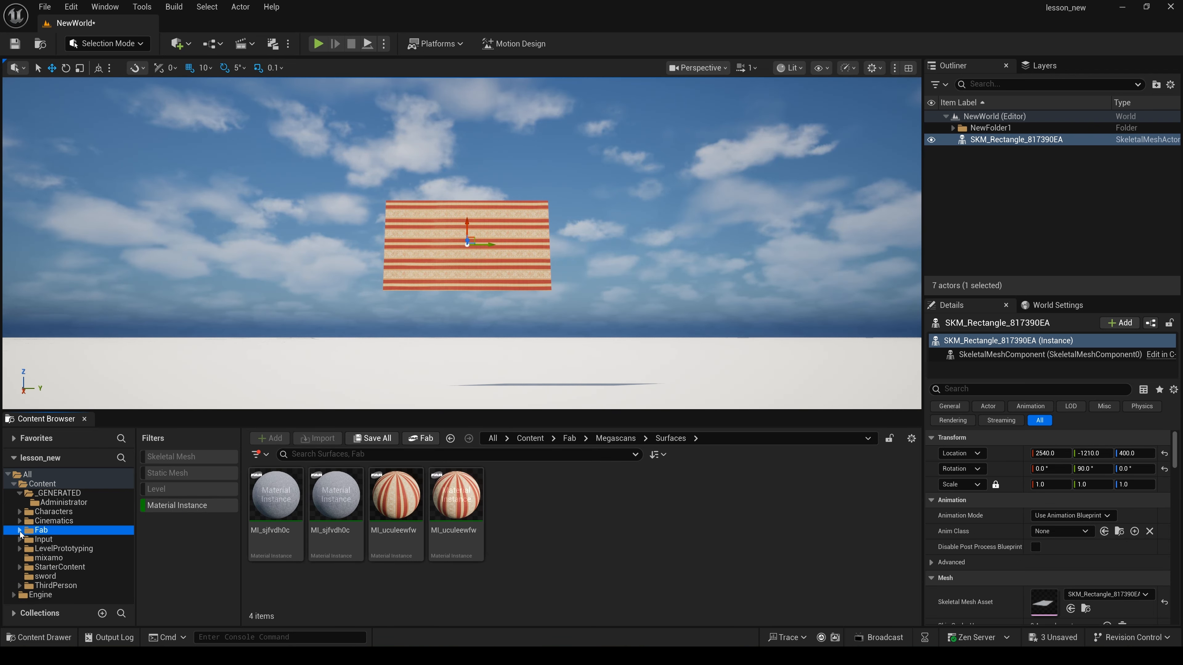
{"action": "left_click", "coordinate": [47, 484]}
{"action": "left_click", "coordinate": [455, 264]}
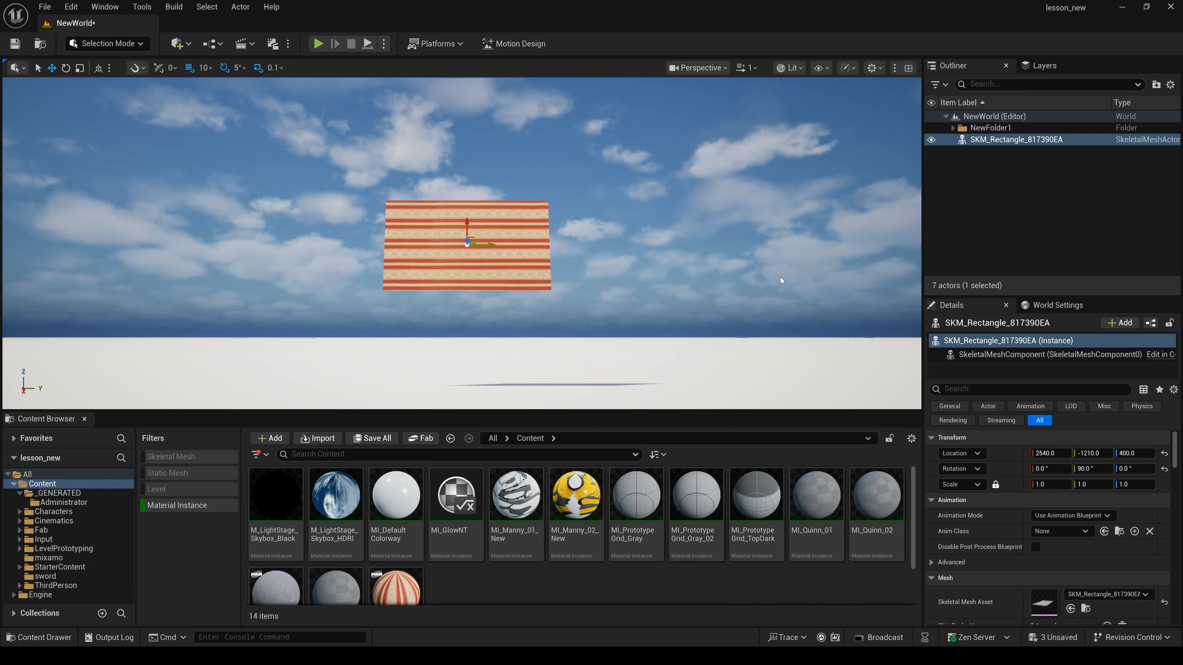
{"action": "left_click", "coordinate": [178, 506]}
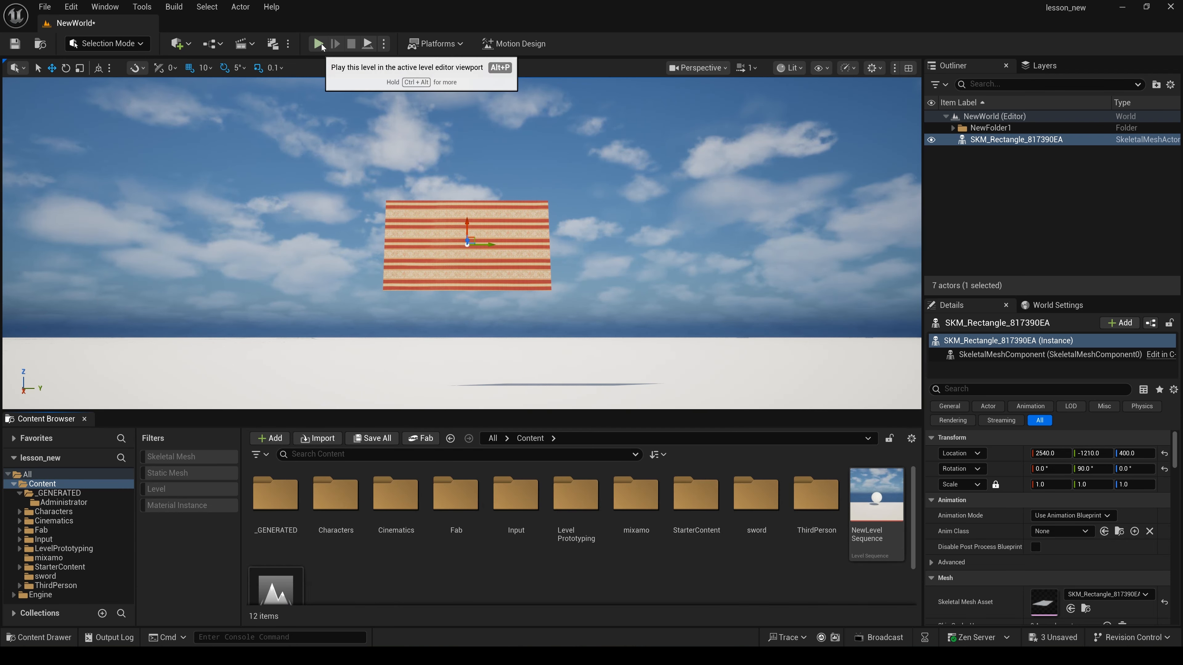
Run a play test to watch the striped fabric simulate, and stop it
{"action": "left_click", "coordinate": [321, 44]}
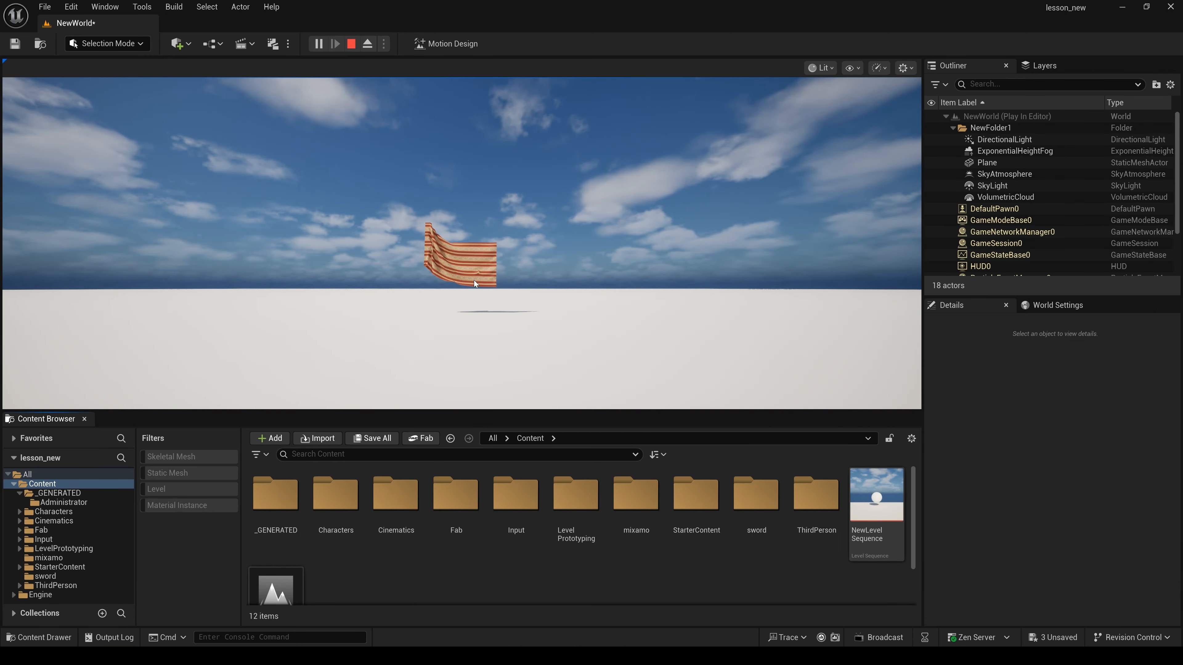
{"action": "left_click", "coordinate": [352, 44]}
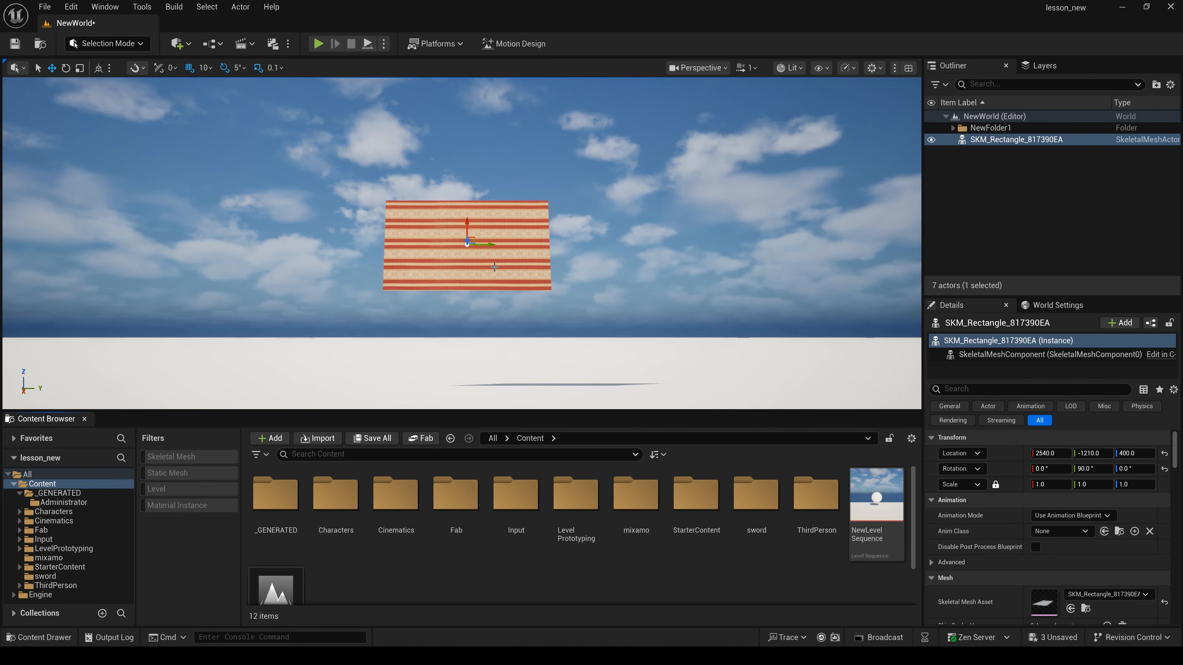
Reopen cloth painting on the SKM_Rectangle clothing data, set the paint value to 200 and play test the level
{"action": "left_click", "coordinate": [1086, 608]}
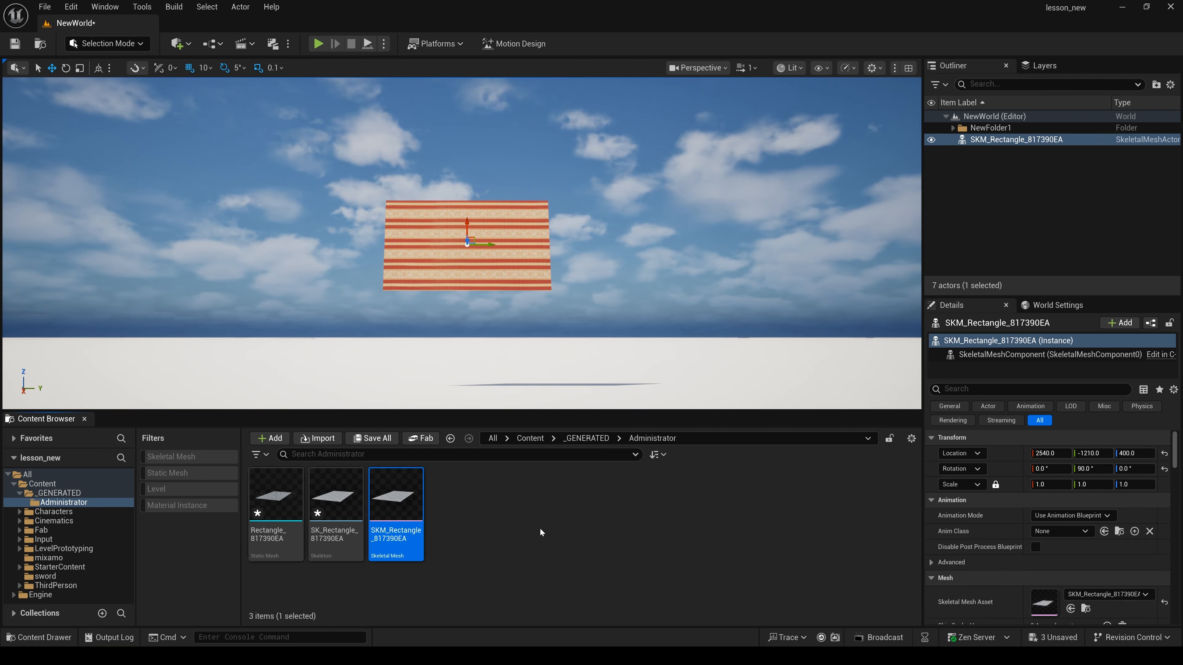
{"action": "double_click", "coordinate": [404, 498]}
{"action": "left_click", "coordinate": [585, 45]}
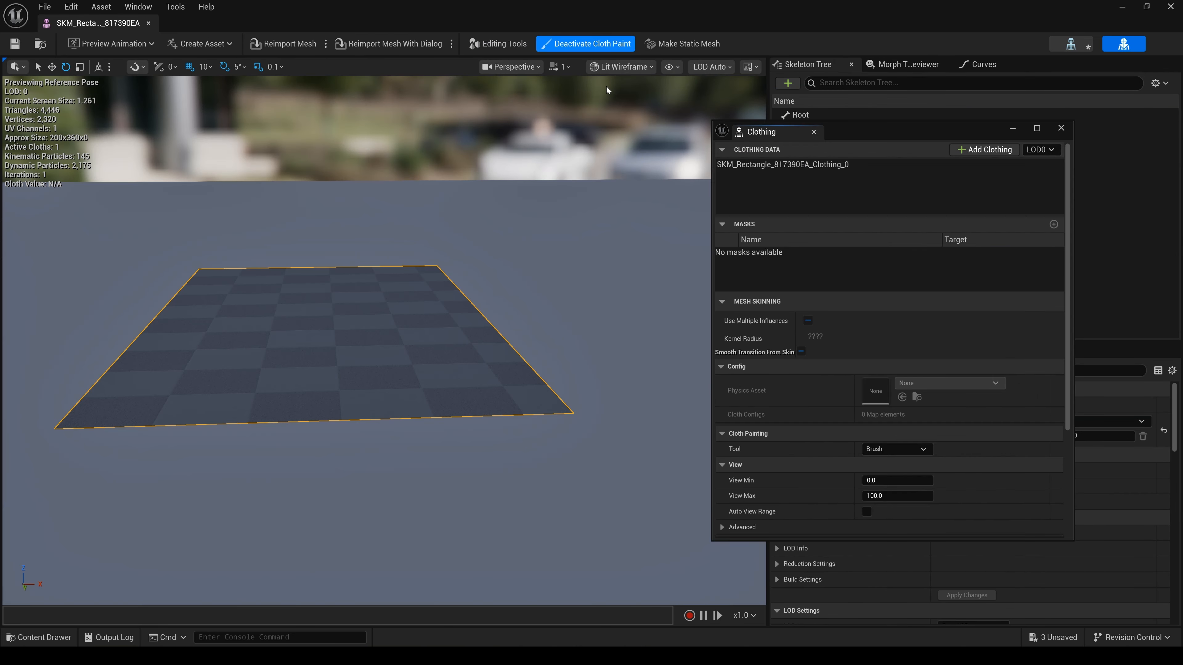
{"action": "left_click", "coordinate": [816, 165]}
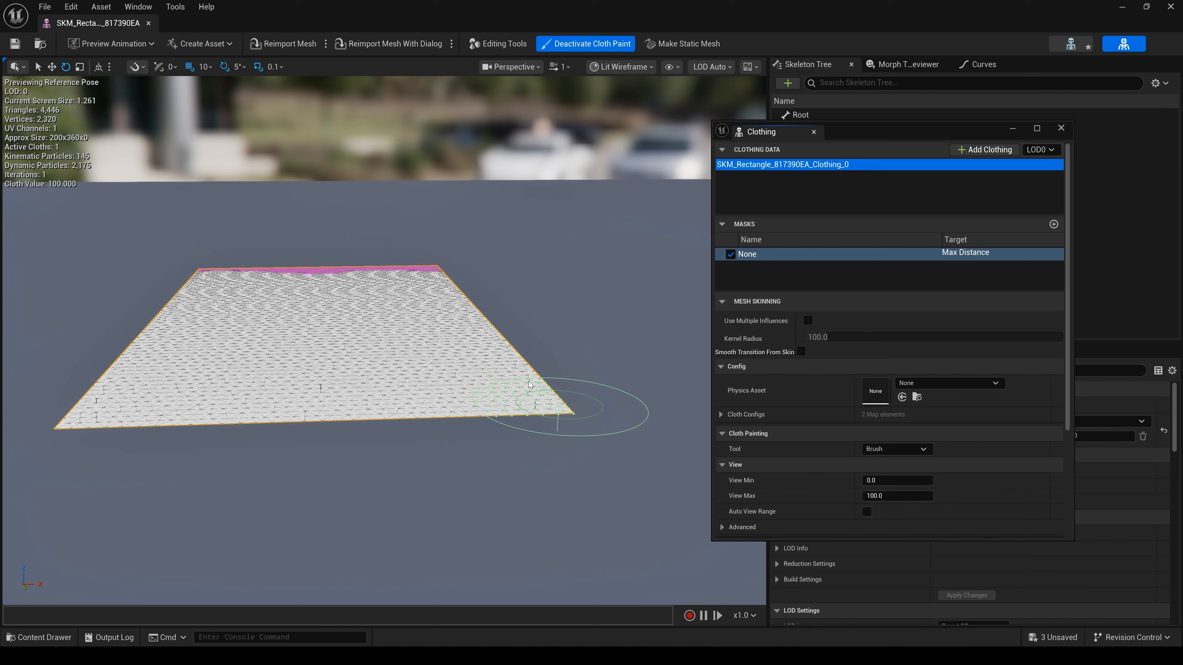
{"action": "scroll", "coordinate": [876, 494], "scroll_direction": "down", "scroll_amount": 3}
{"action": "scroll", "coordinate": [869, 486], "scroll_direction": "down", "scroll_amount": 2}
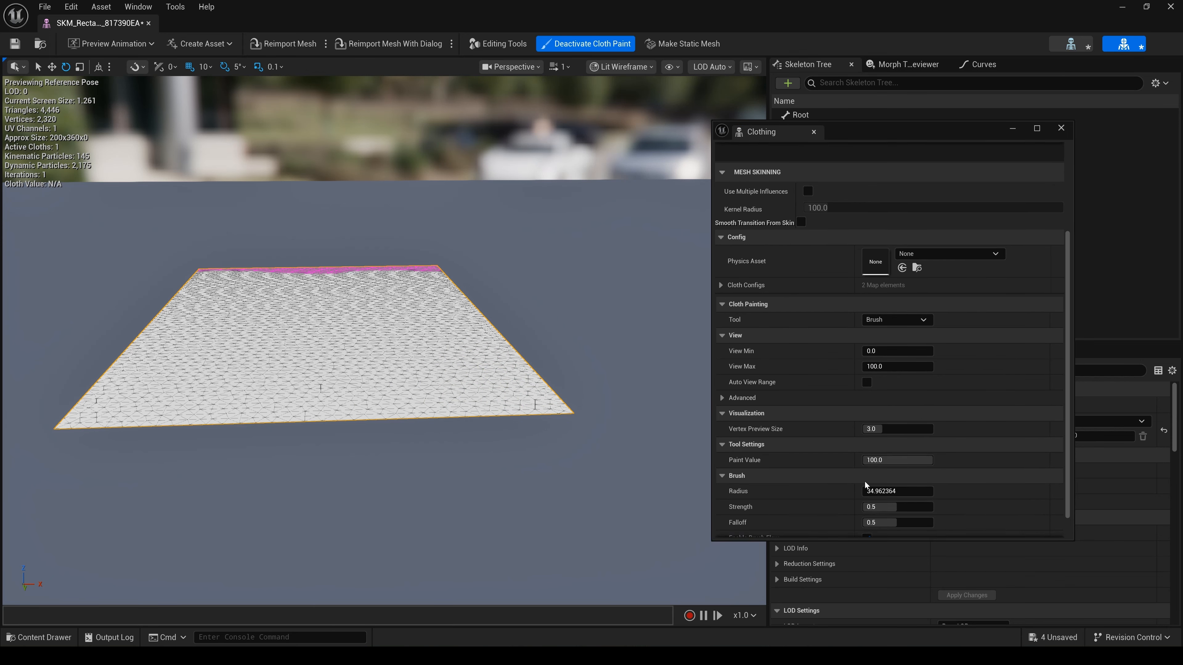
{"action": "left_click", "coordinate": [891, 434]}
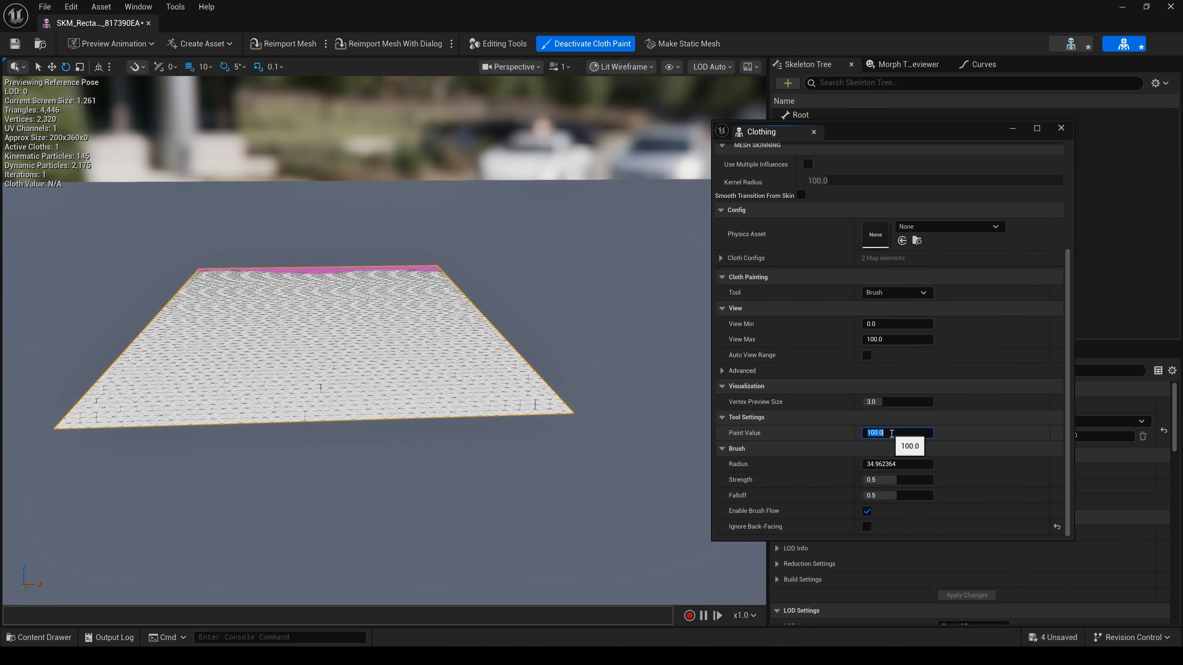
{"action": "type", "text": "200"}
{"action": "key", "text": "Return"}
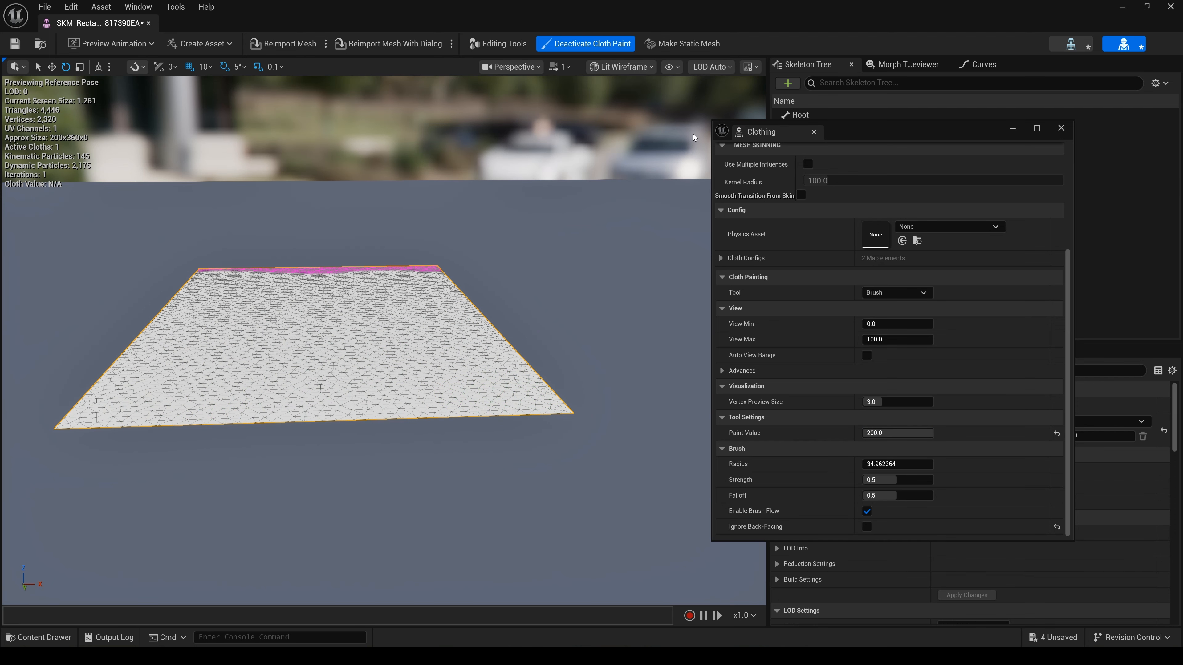
{"action": "left_click", "coordinate": [1063, 129]}
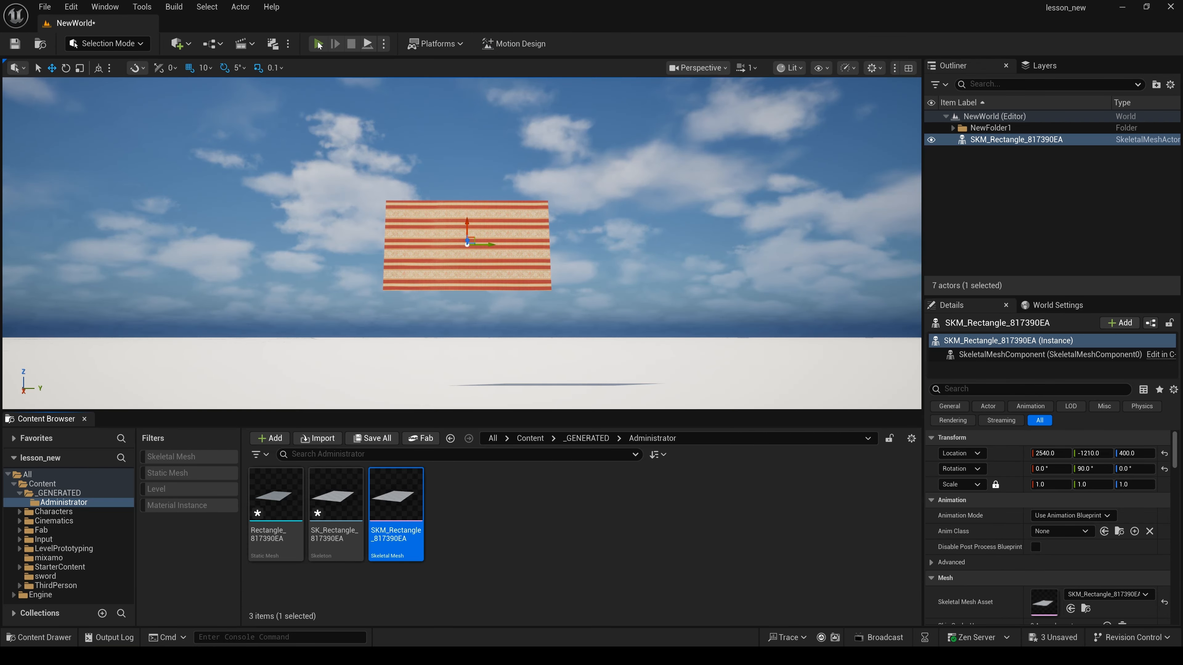
{"action": "left_click", "coordinate": [318, 45]}
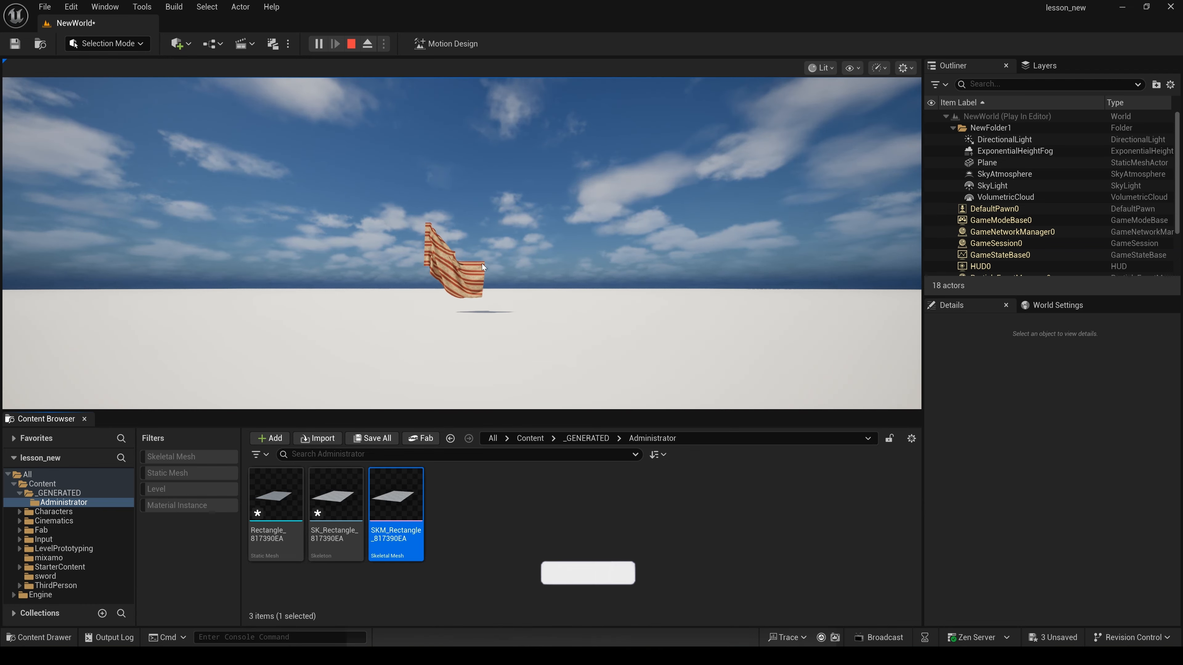
Reopen cloth painting on the SKM_Rectangle skeletal mesh and brush the cloth with a paint value of 100
{"action": "double_click", "coordinate": [375, 511]}
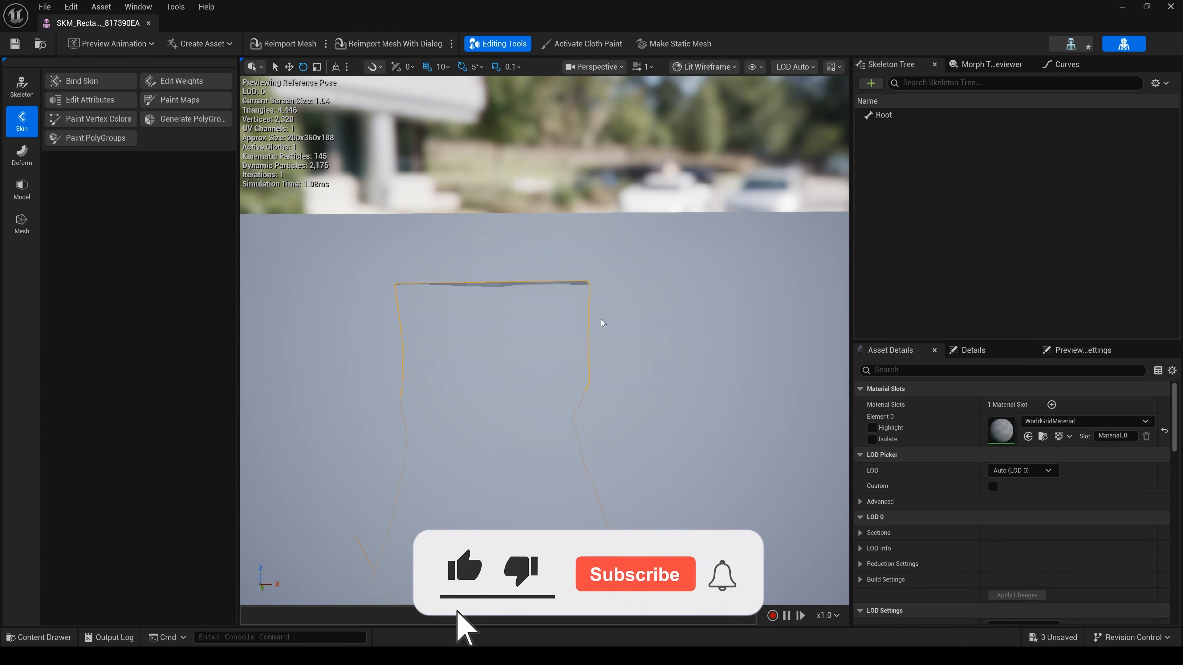
{"action": "left_click", "coordinate": [600, 46]}
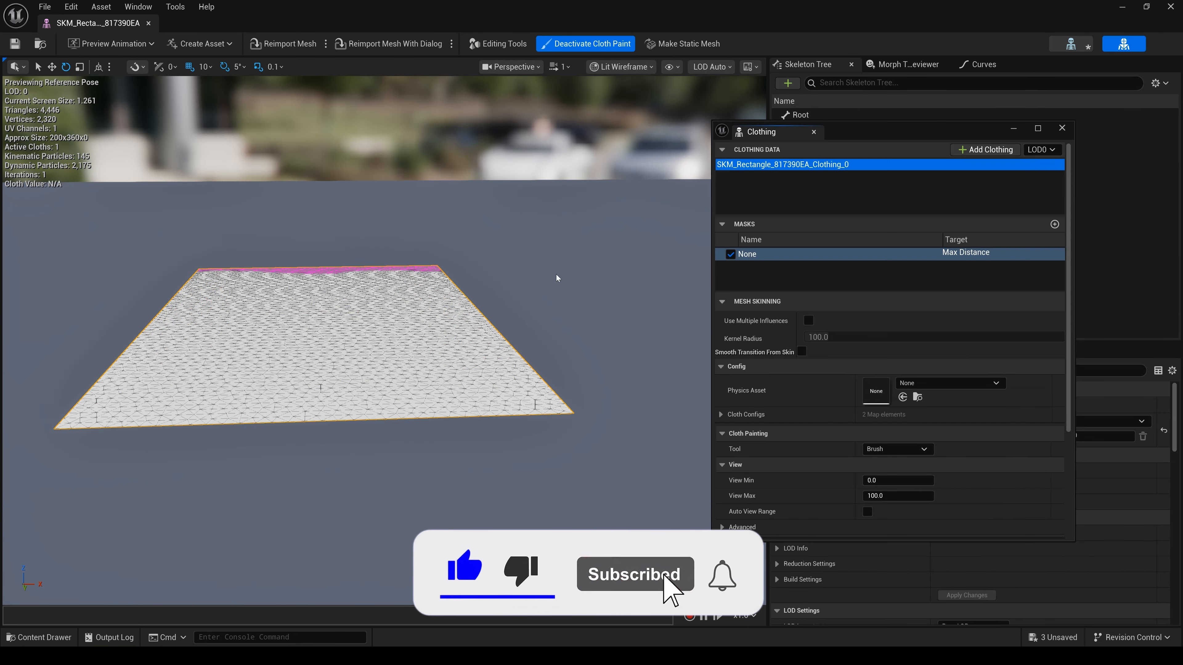
{"action": "scroll", "coordinate": [862, 489], "scroll_direction": "down", "scroll_amount": 2}
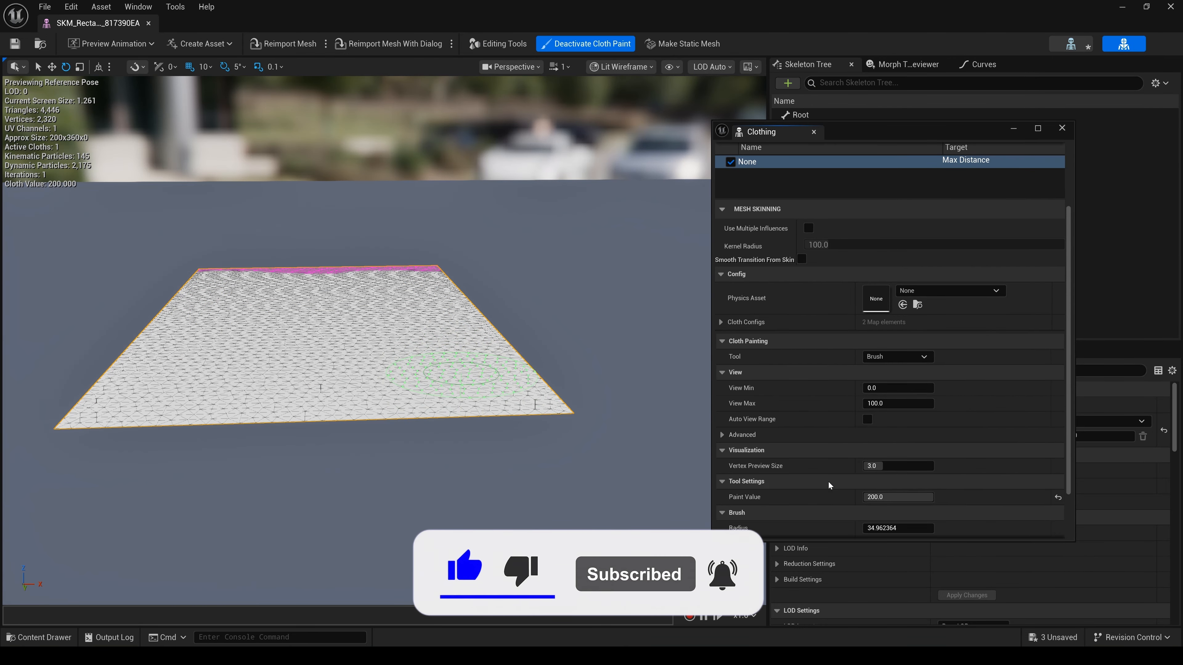
{"action": "left_click", "coordinate": [503, 348]}
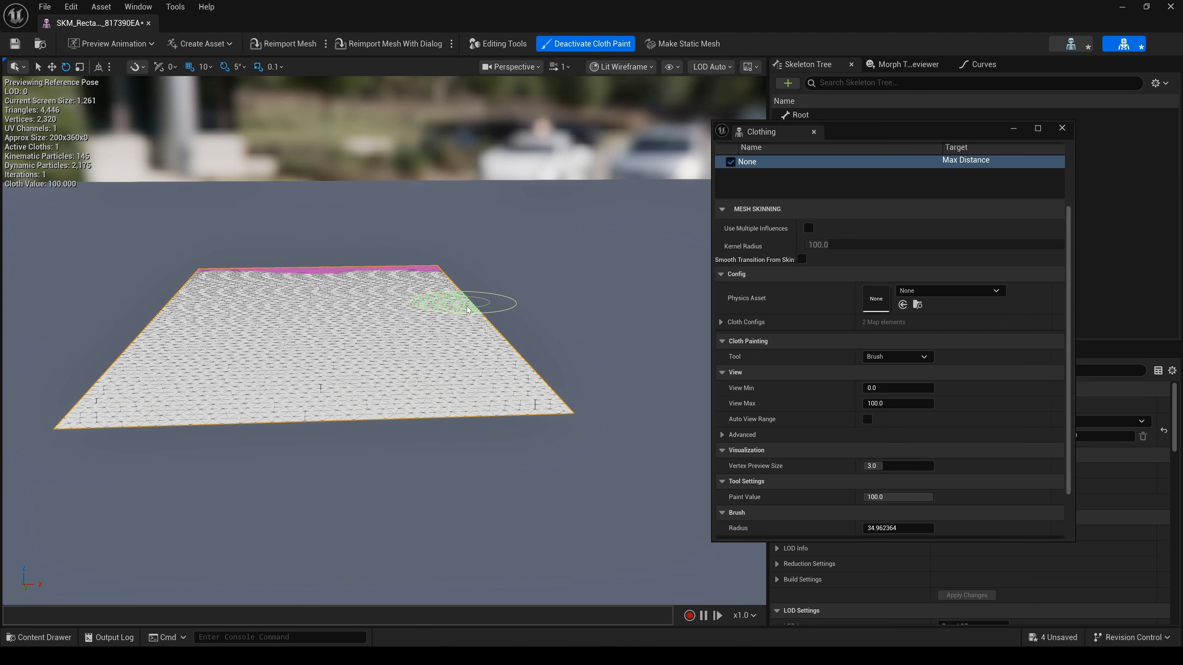
Set the paint value to 300, brush over the middle of the cloth and close the mesh editor
{"action": "left_click", "coordinate": [899, 498]}
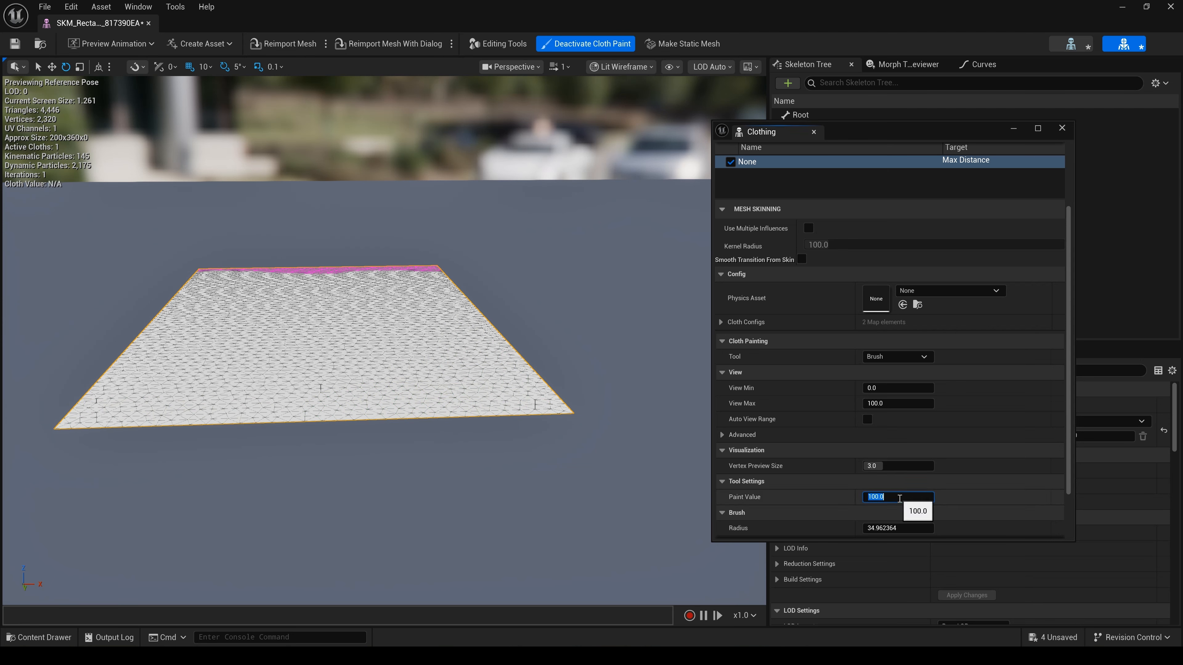
{"action": "key", "text": "Return"}
{"action": "left_click_drag", "start_coordinate": [303, 350], "coordinate": [287, 345]}
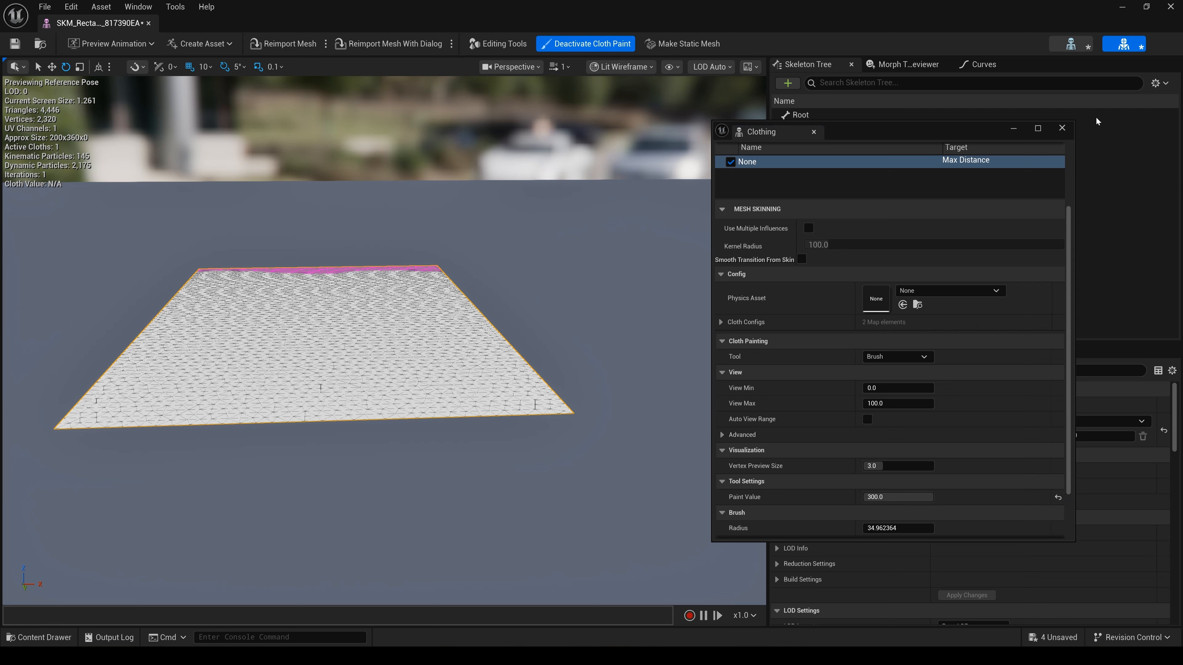
{"action": "left_click", "coordinate": [1062, 128]}
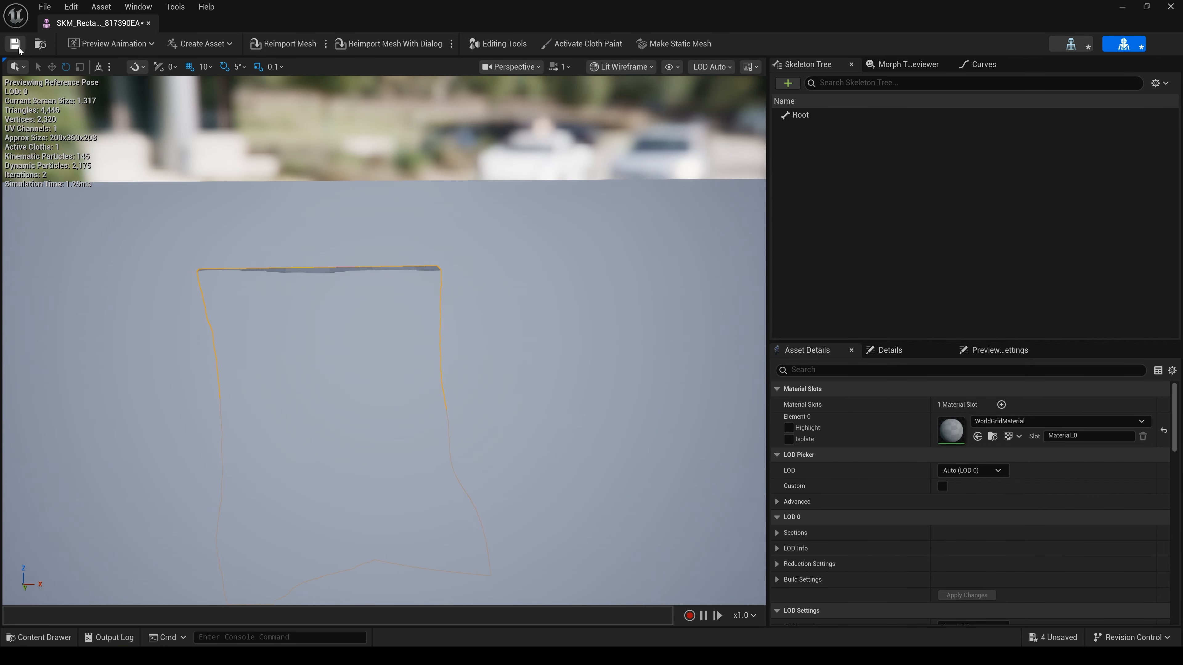
{"action": "left_click", "coordinate": [1171, 6]}
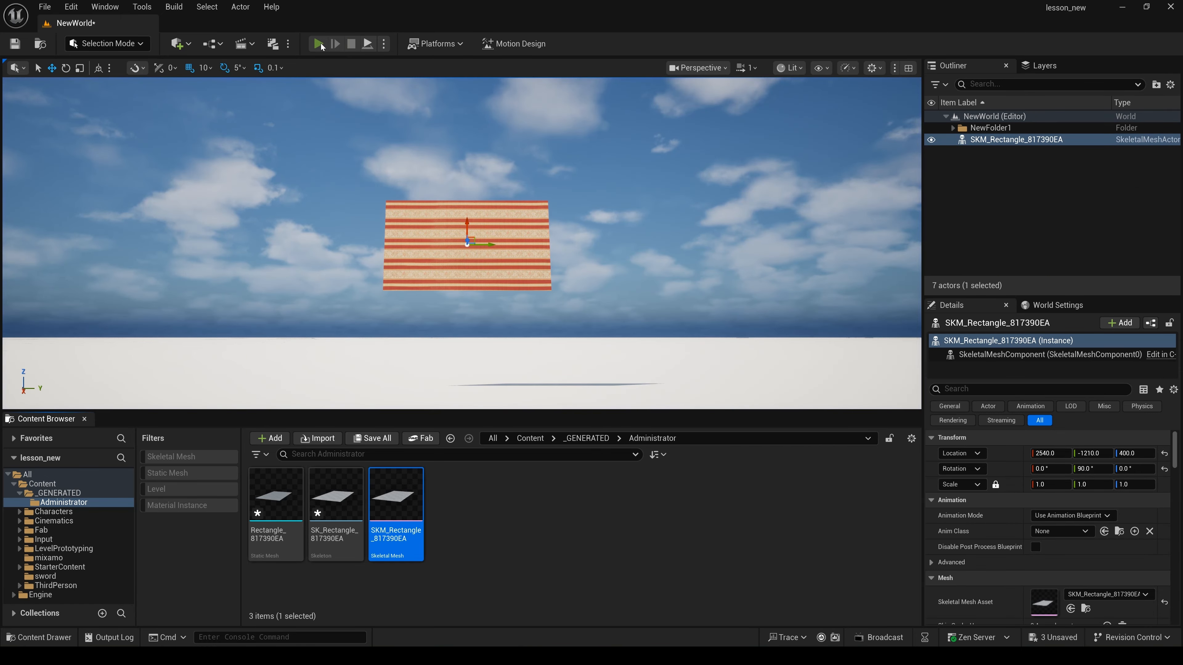
Play test the level again to check the repainted cloth's motion, and stop it
{"action": "left_click", "coordinate": [319, 43]}
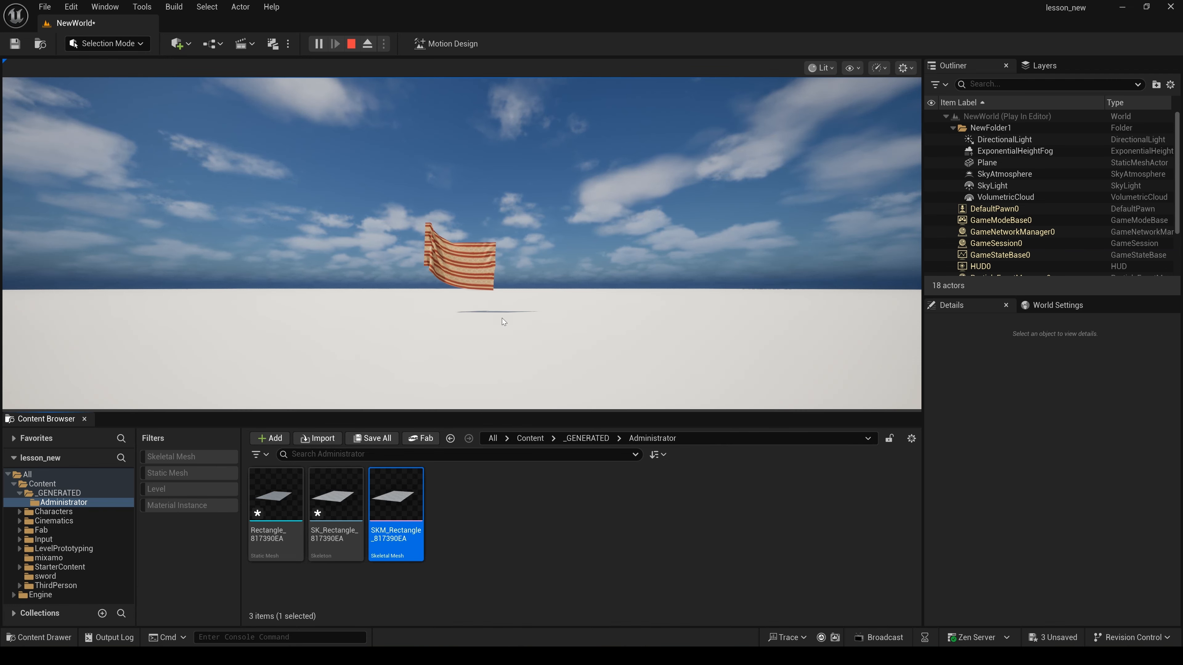
{"action": "left_click", "coordinate": [351, 44]}
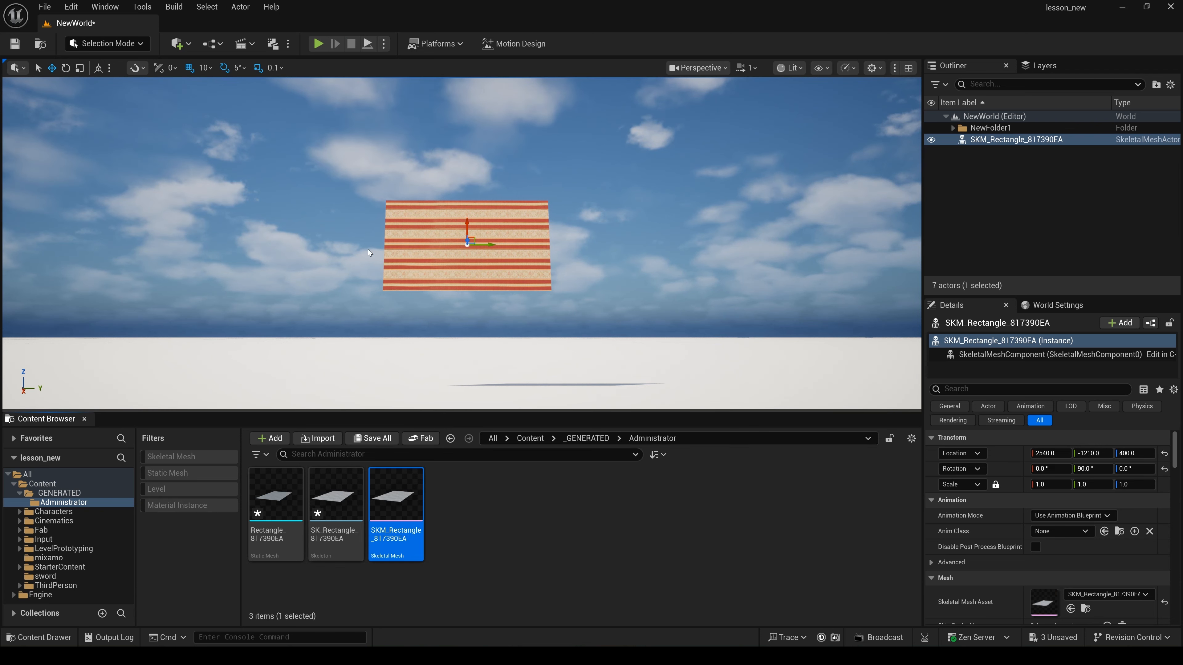
Create a Chaos cache manager for the selected SKM_Rectangle actor
{"action": "left_click", "coordinate": [241, 8]}
{"action": "mouse_move", "coordinate": [351, 422]}
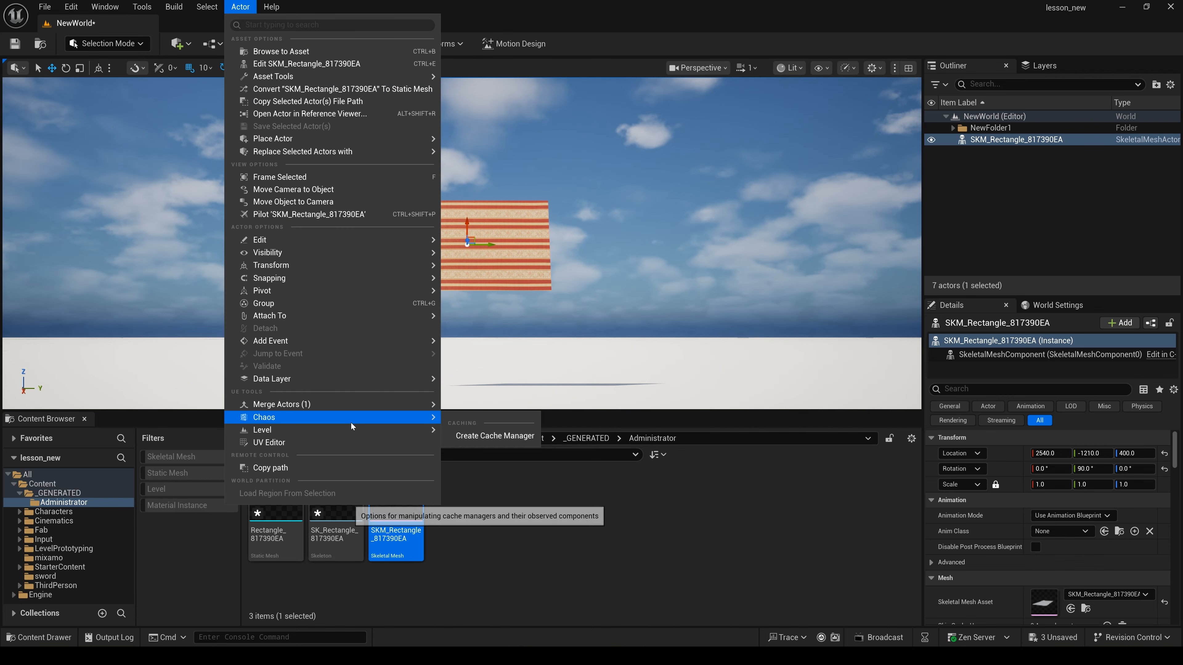
{"action": "left_click", "coordinate": [492, 436]}
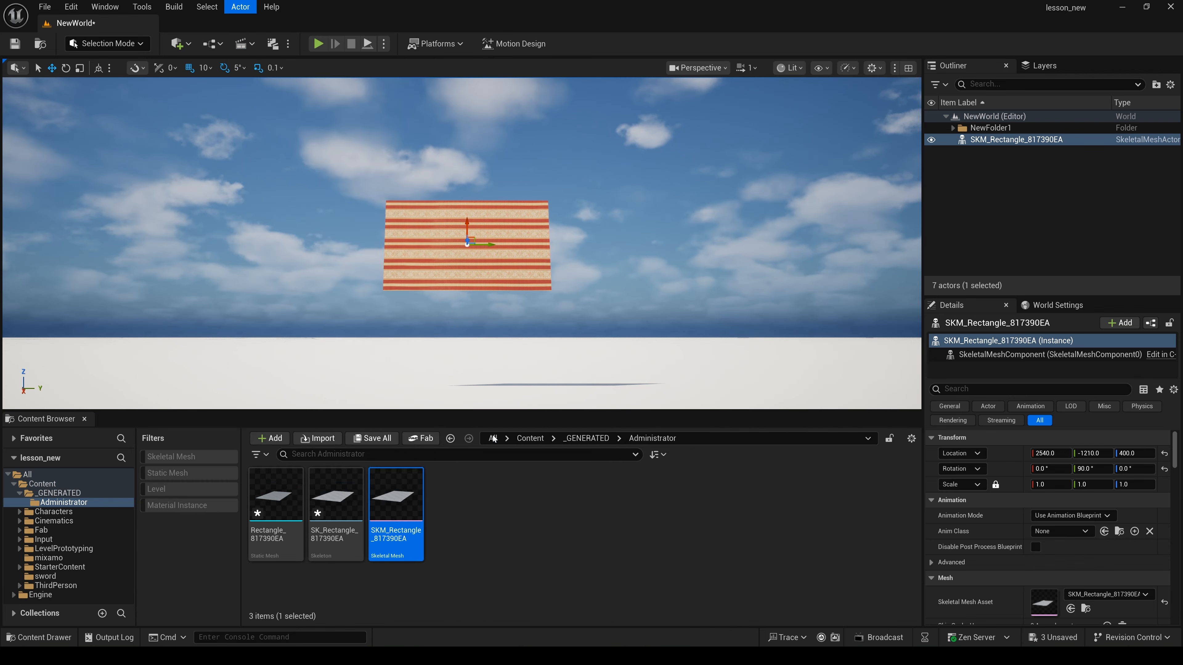
{"action": "left_click", "coordinate": [785, 464]}
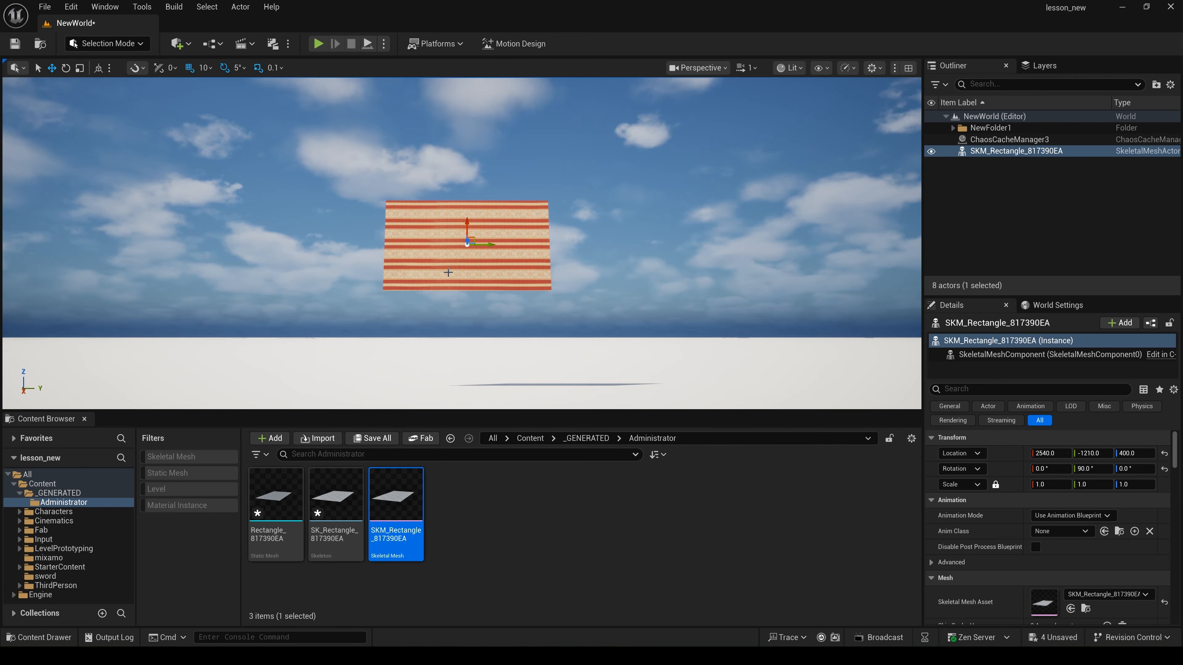
Search the plugins for "take" to check whether Take Recorder is enabled, and close the plugin list
{"action": "left_click", "coordinate": [76, 7]}
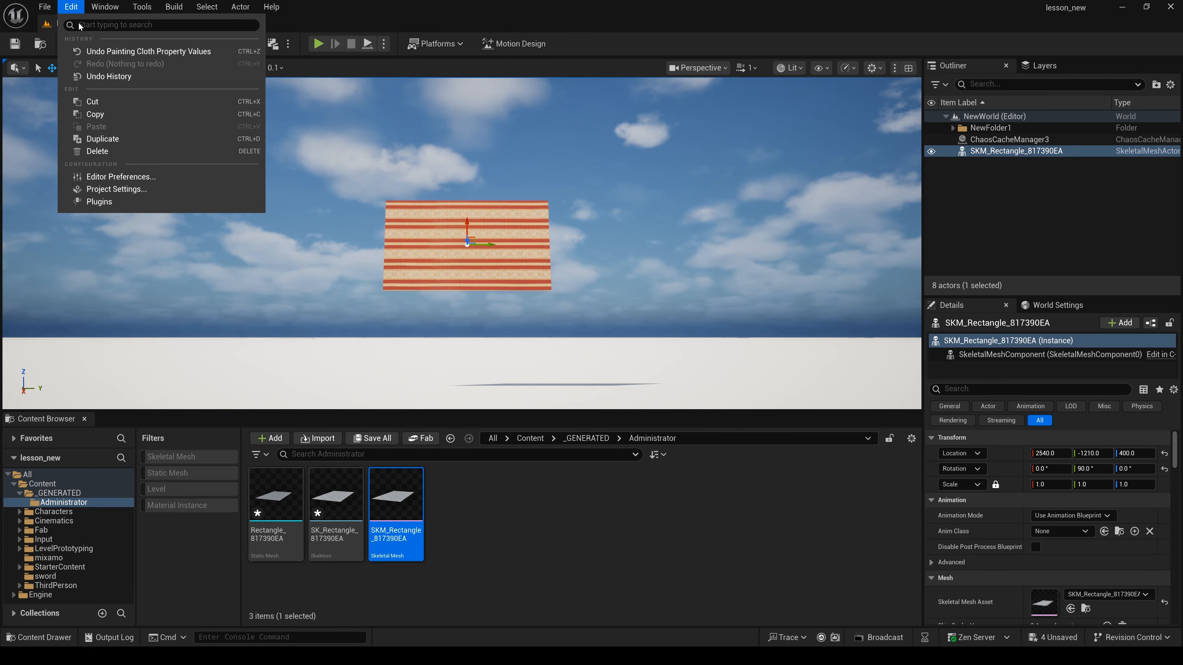
{"action": "left_click", "coordinate": [99, 201]}
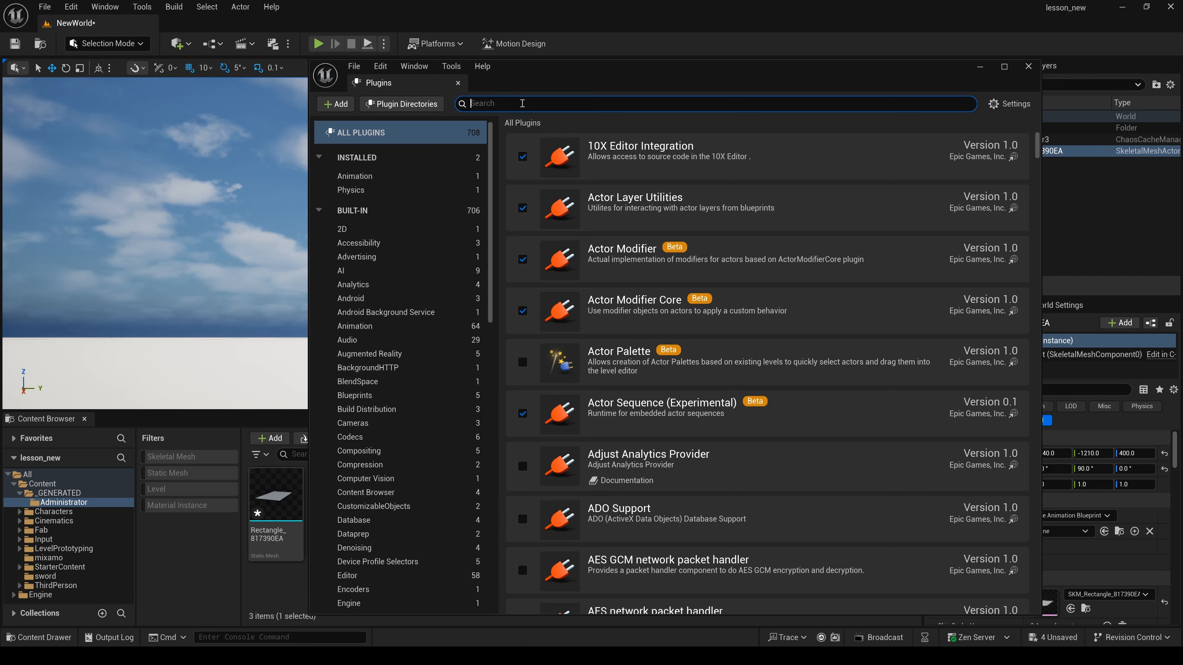
{"action": "type", "text": "take"}
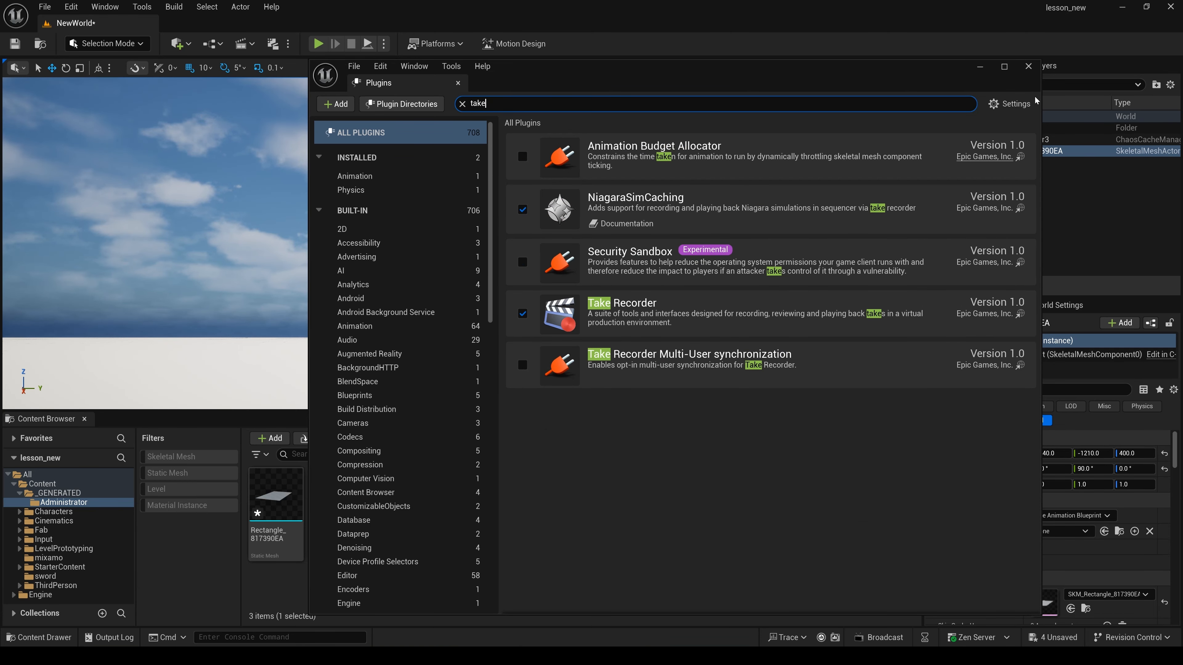
{"action": "left_click", "coordinate": [1028, 66]}
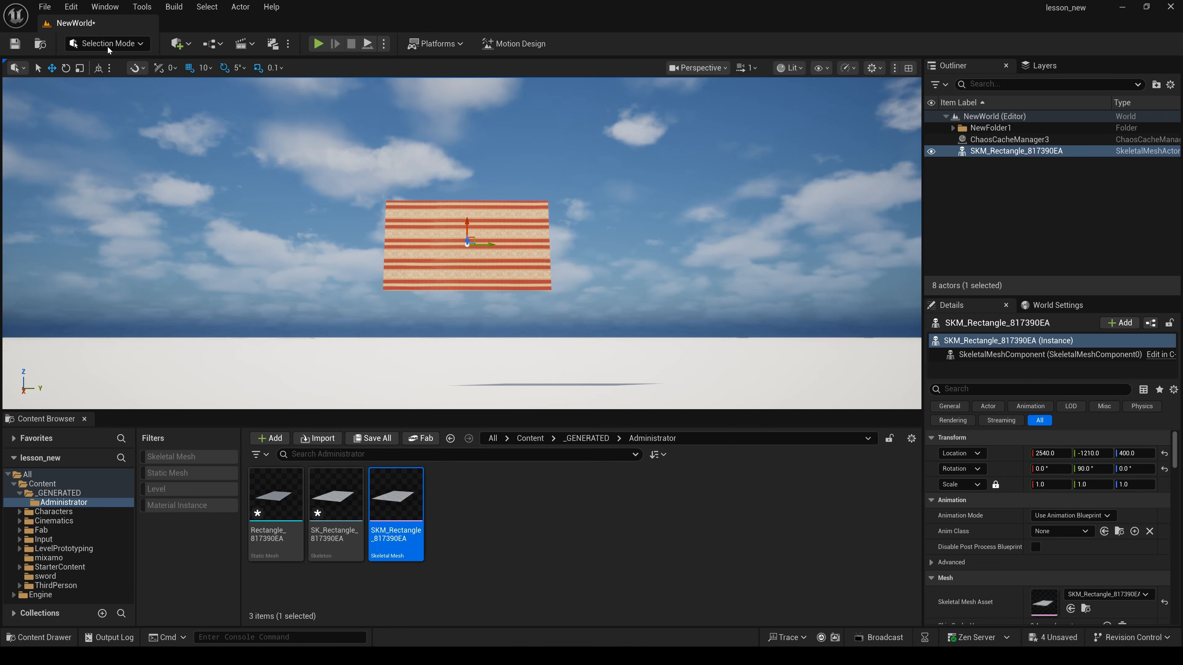
Open the Take Recorder from the Cinematics tools
{"action": "left_click", "coordinate": [106, 13]}
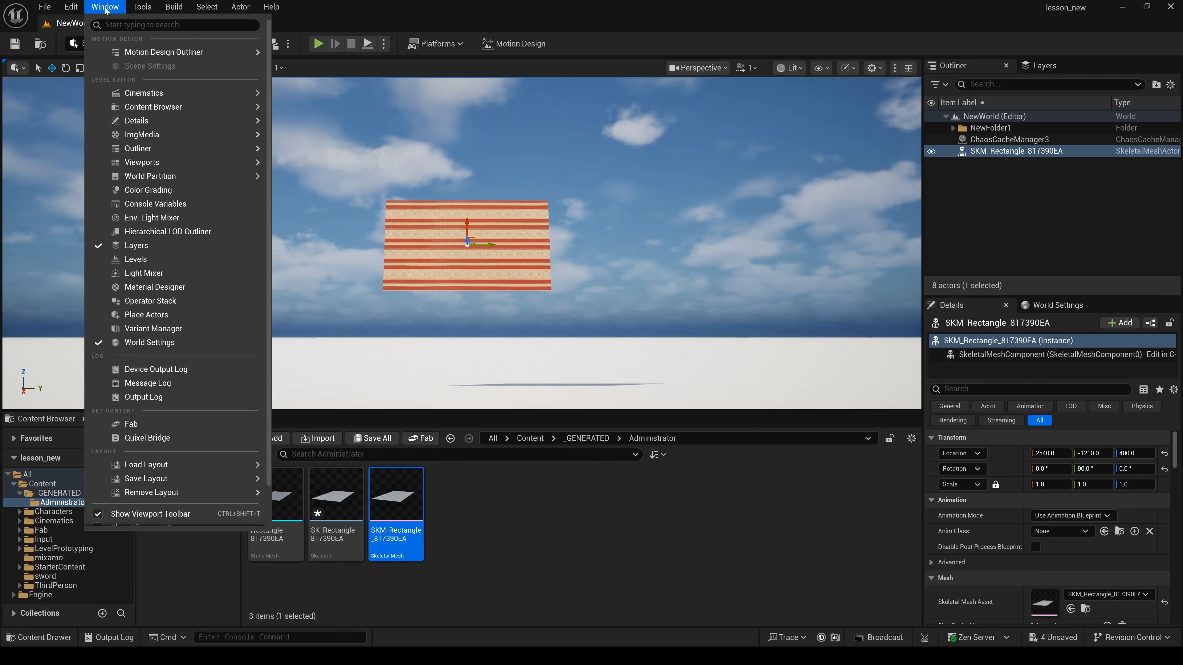
{"action": "mouse_move", "coordinate": [164, 91]}
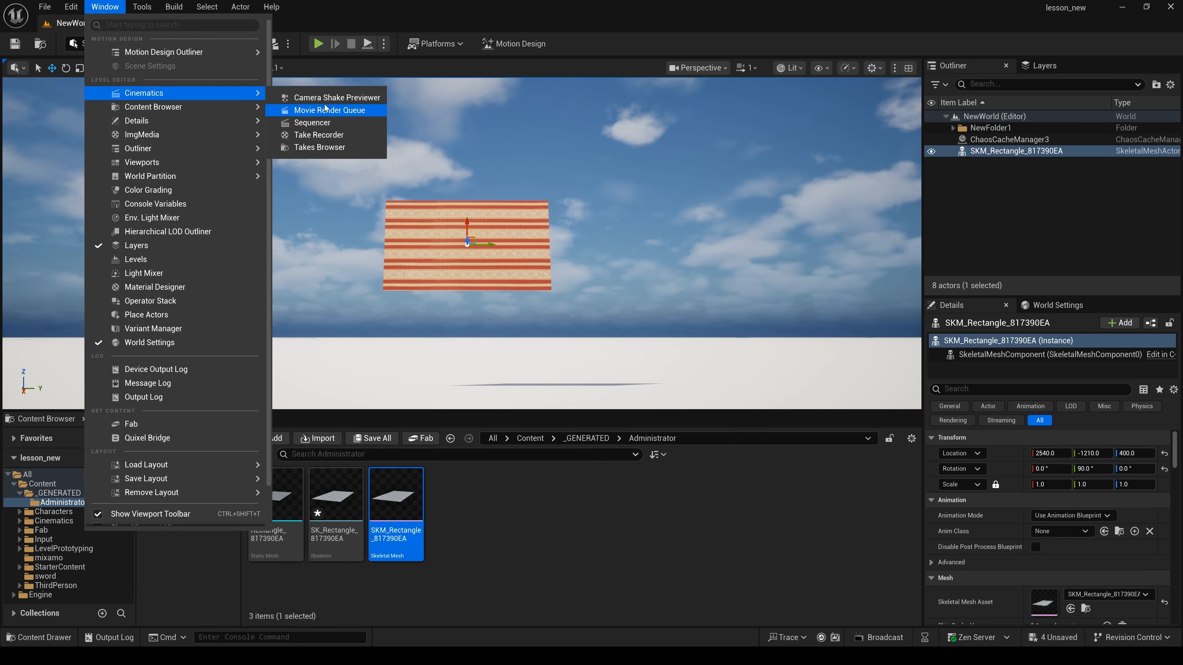
{"action": "left_click", "coordinate": [326, 134]}
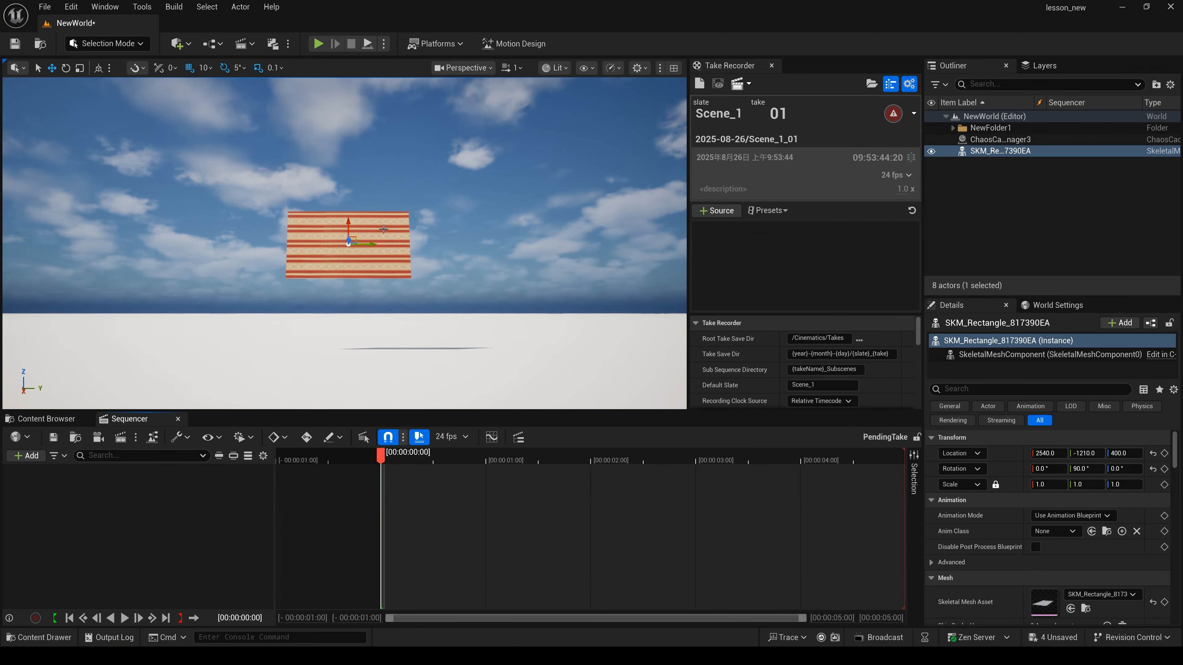
Add the ChaosCacheManager3 actor as a recording source in the Take Recorder
{"action": "left_click", "coordinate": [991, 141]}
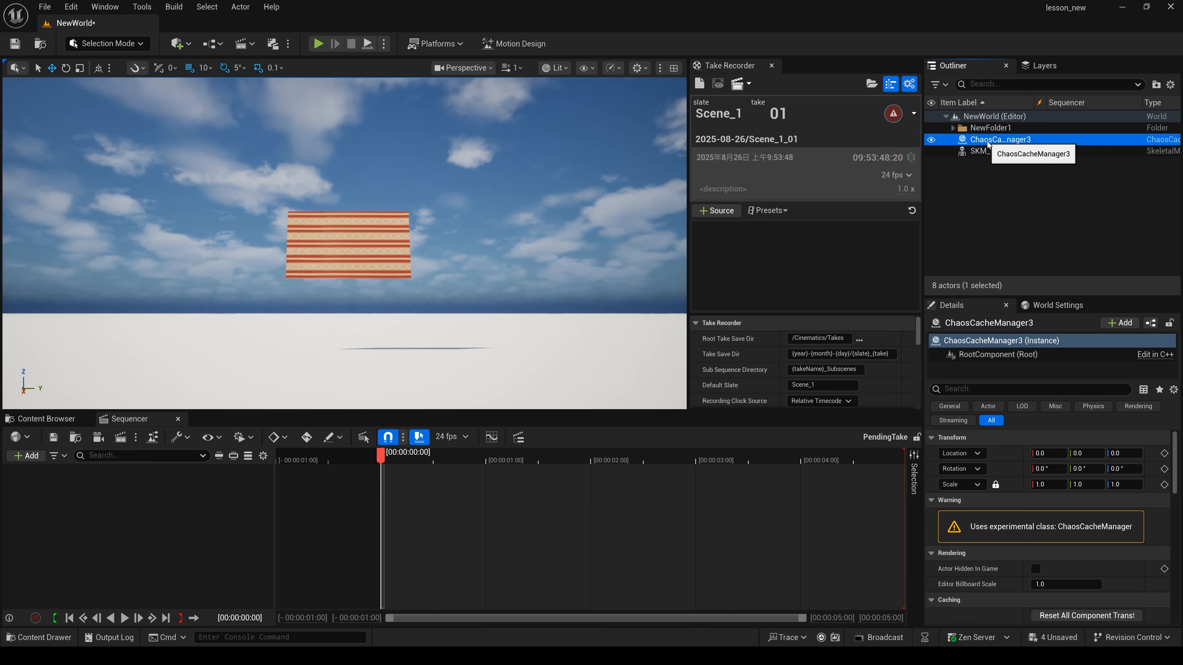
{"action": "left_click_drag", "start_coordinate": [1001, 142], "coordinate": [880, 214]}
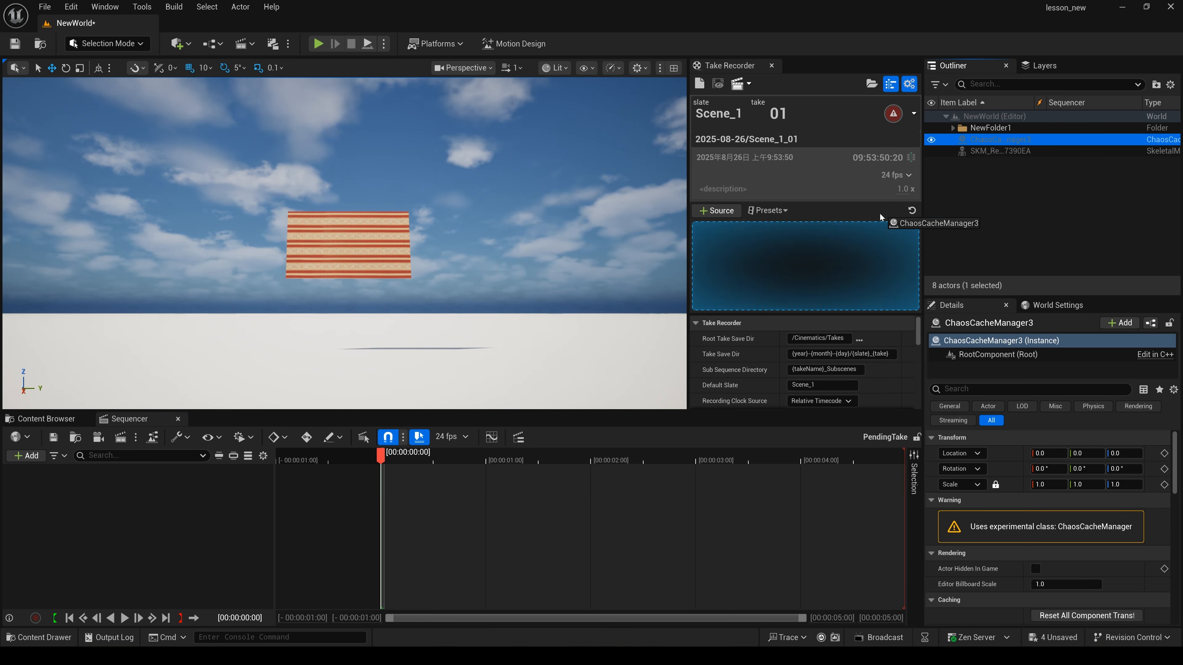
{"action": "left_click_drag", "start_coordinate": [763, 255], "coordinate": [756, 255]}
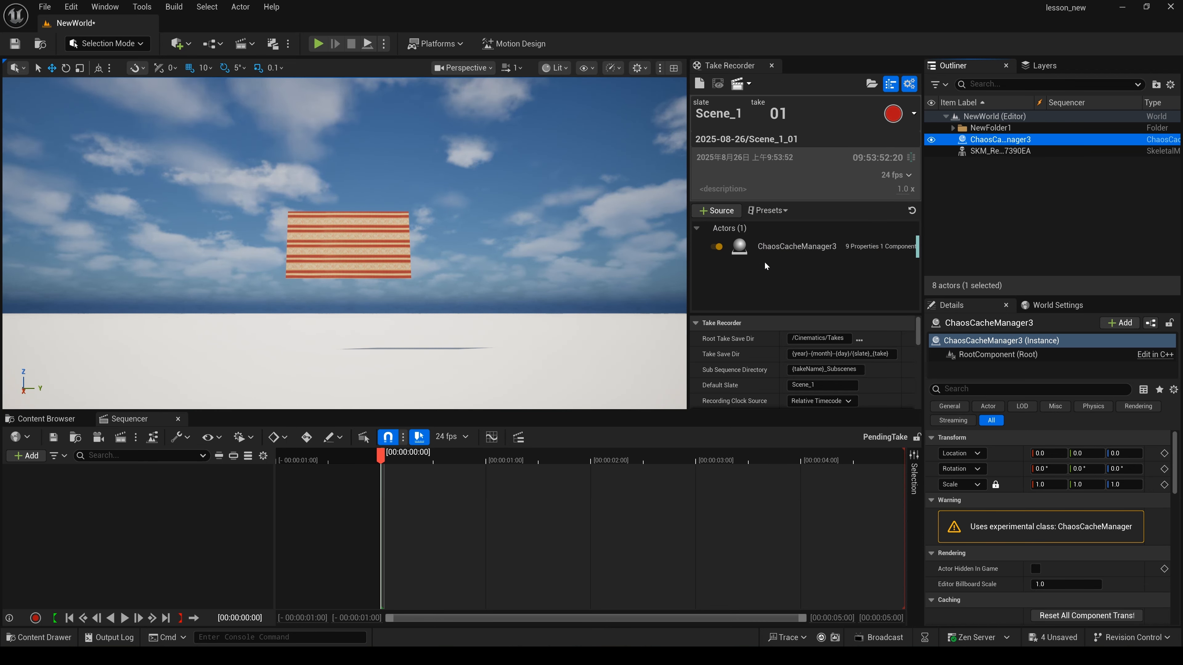
Restrict the recorded properties of the ChaosCacheManager3 source to the Chaos Cache Track only
{"action": "left_click", "coordinate": [794, 249]}
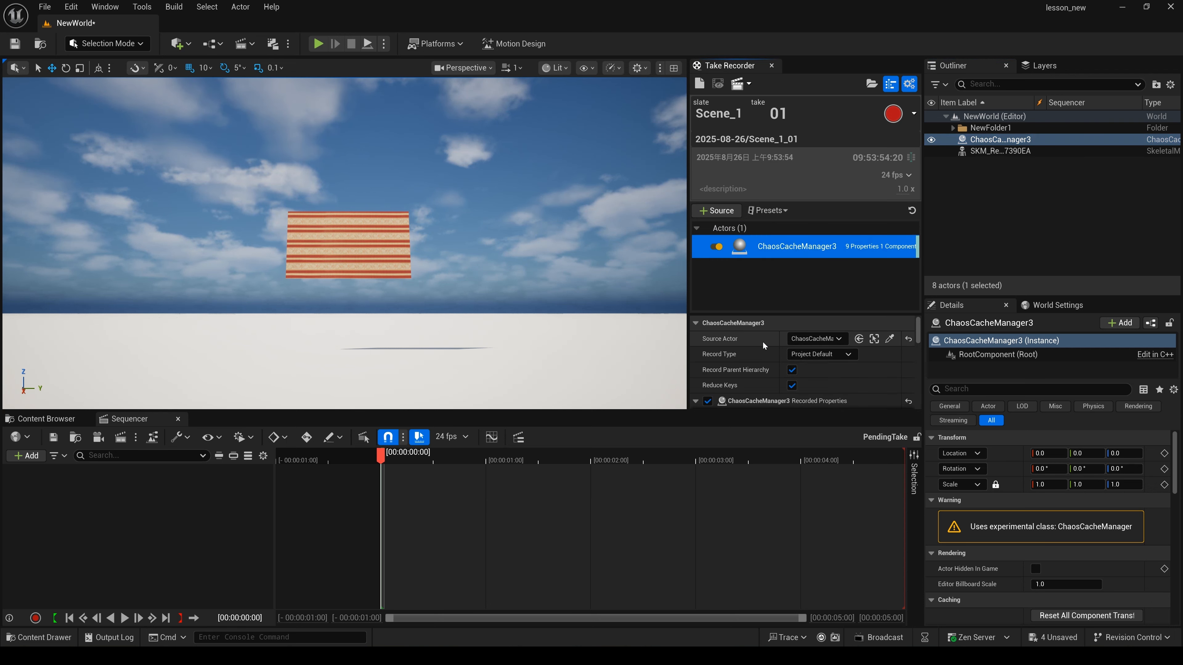
{"action": "left_click_drag", "start_coordinate": [757, 412], "coordinate": [759, 448]}
{"action": "scroll", "coordinate": [761, 390], "scroll_direction": "down", "scroll_amount": 3}
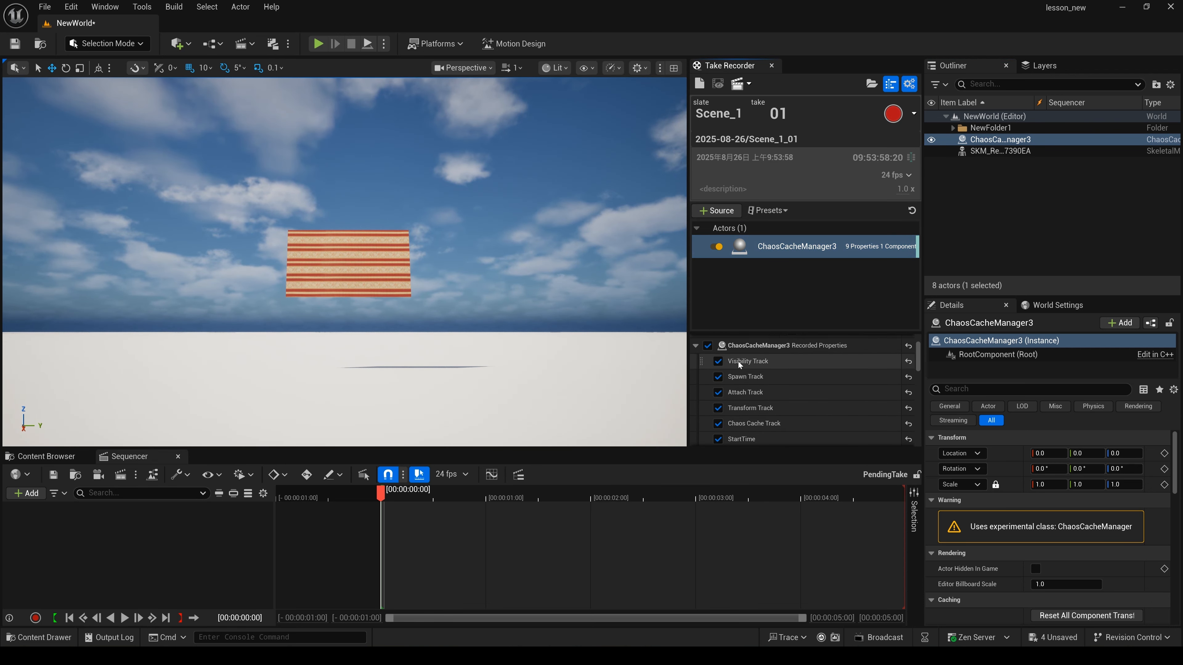
{"action": "left_click", "coordinate": [708, 346]}
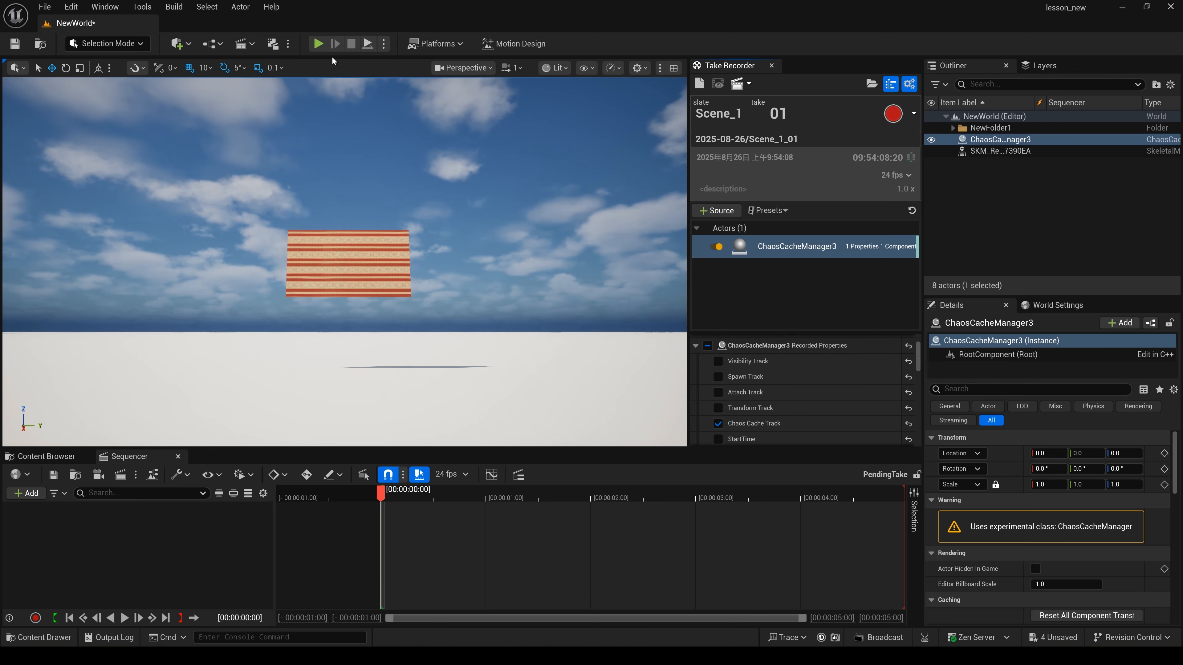
Play the level, record take 01 of Scene_1 with the cloth moving, and end both the recording and the play session
{"action": "left_click", "coordinate": [319, 43]}
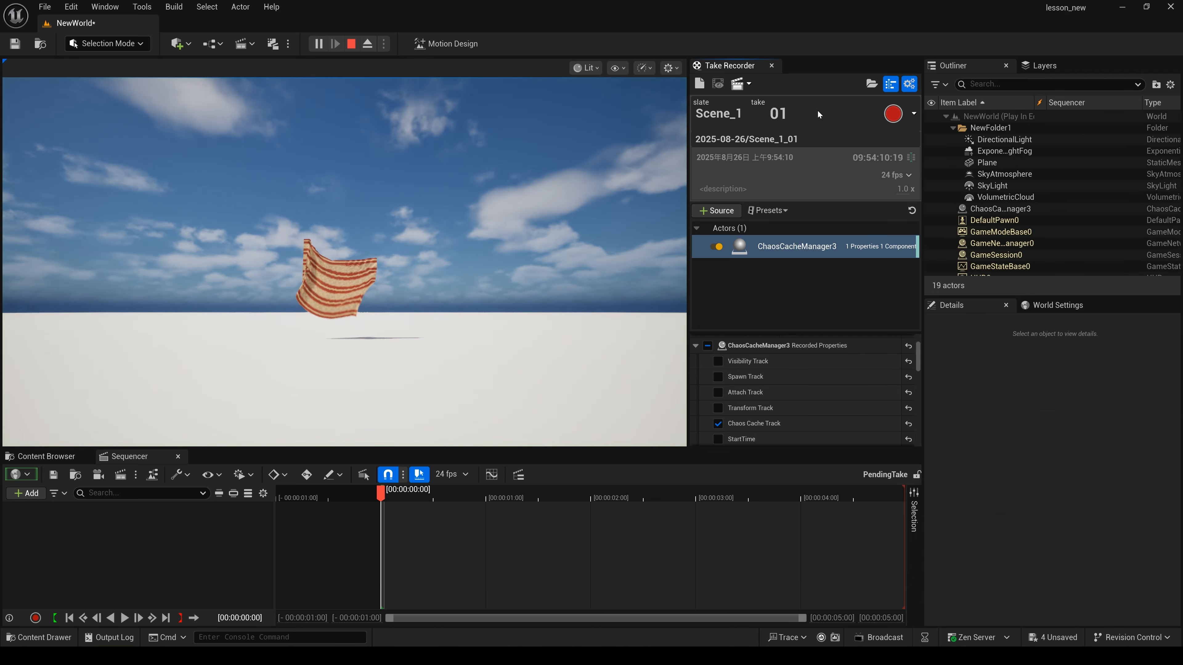
{"action": "left_click", "coordinate": [893, 113]}
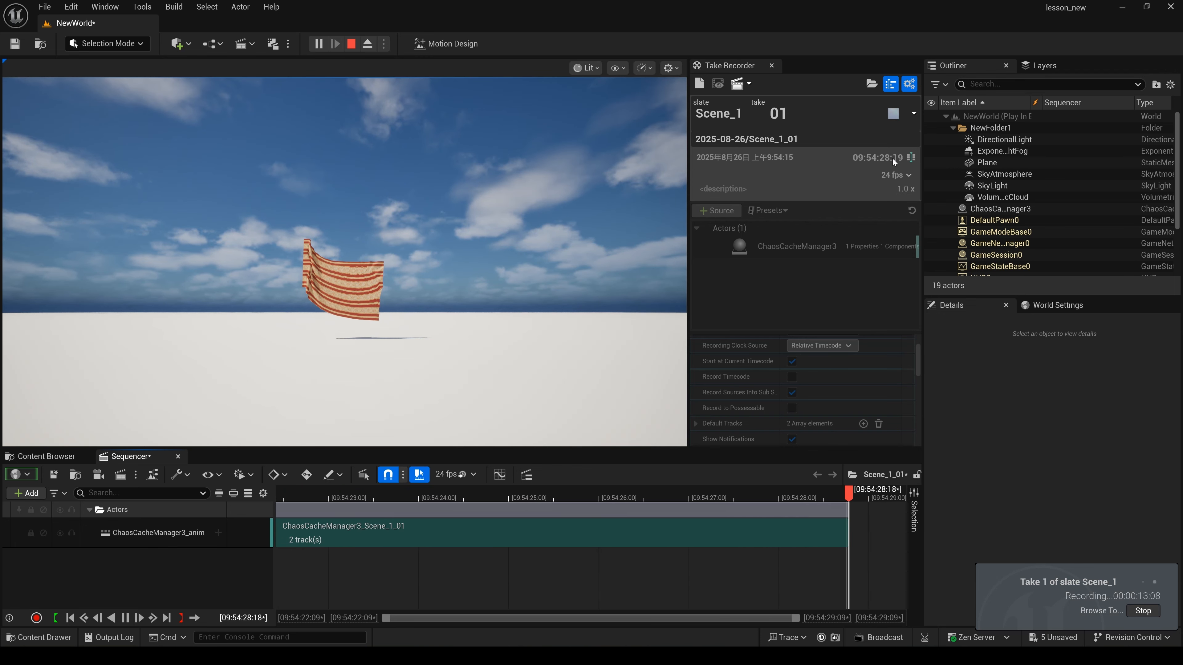
{"action": "left_click", "coordinate": [893, 114]}
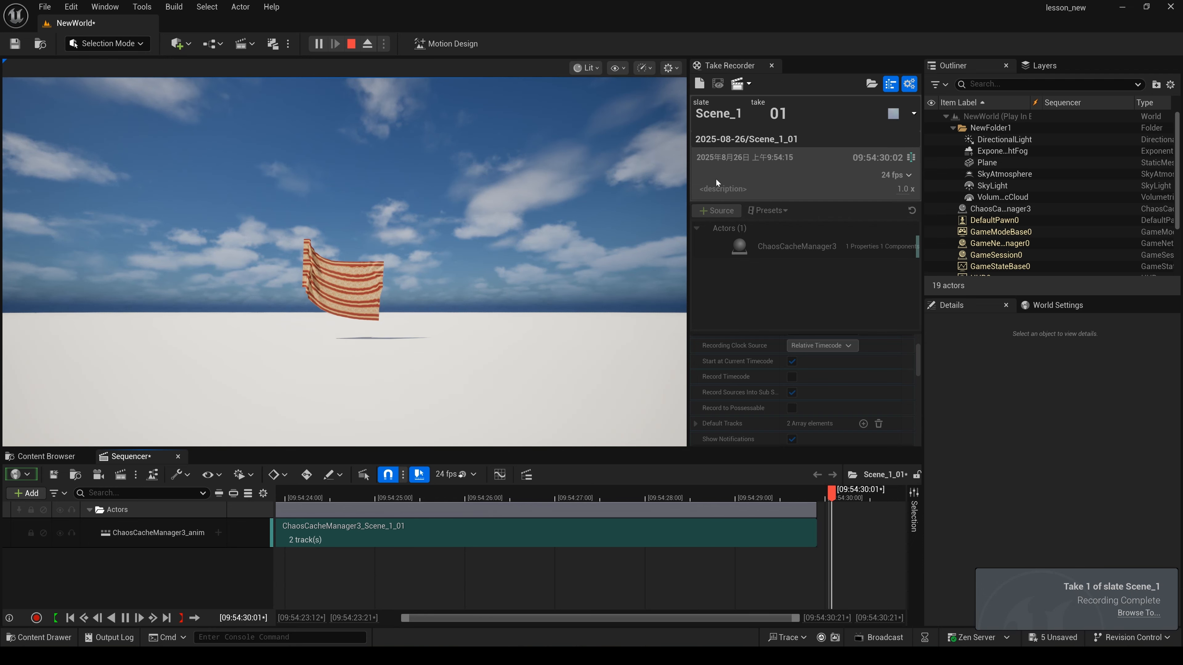
{"action": "left_click", "coordinate": [352, 44]}
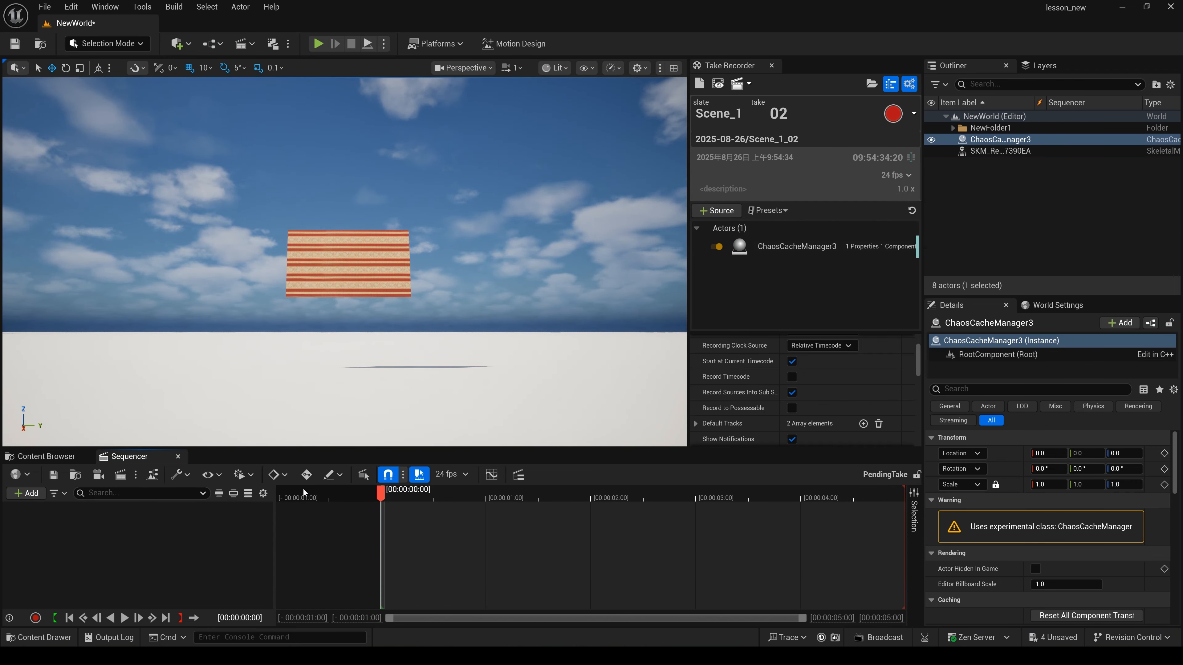
Close the Take Recorder and open the recorded ChaosCacheManager3_Scene_1_01 sequence from the Scene_1_01_Subscenes folder under Cinematics/Takes/2025-08-26
{"action": "left_click", "coordinate": [76, 457]}
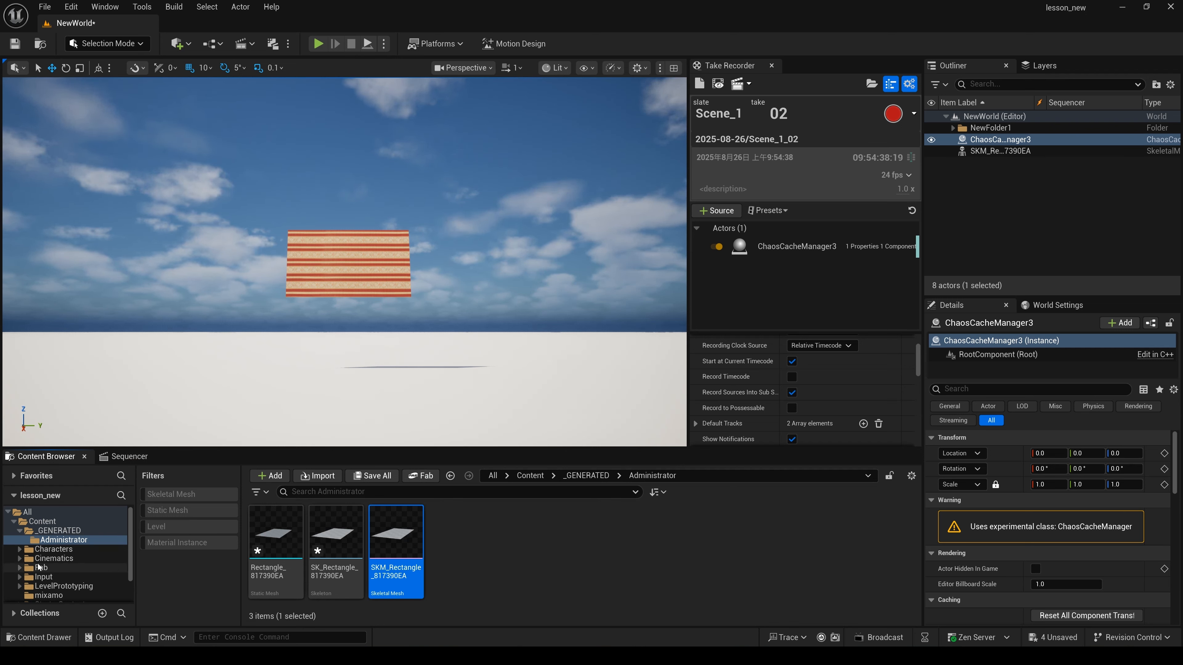
{"action": "left_click", "coordinate": [46, 558]}
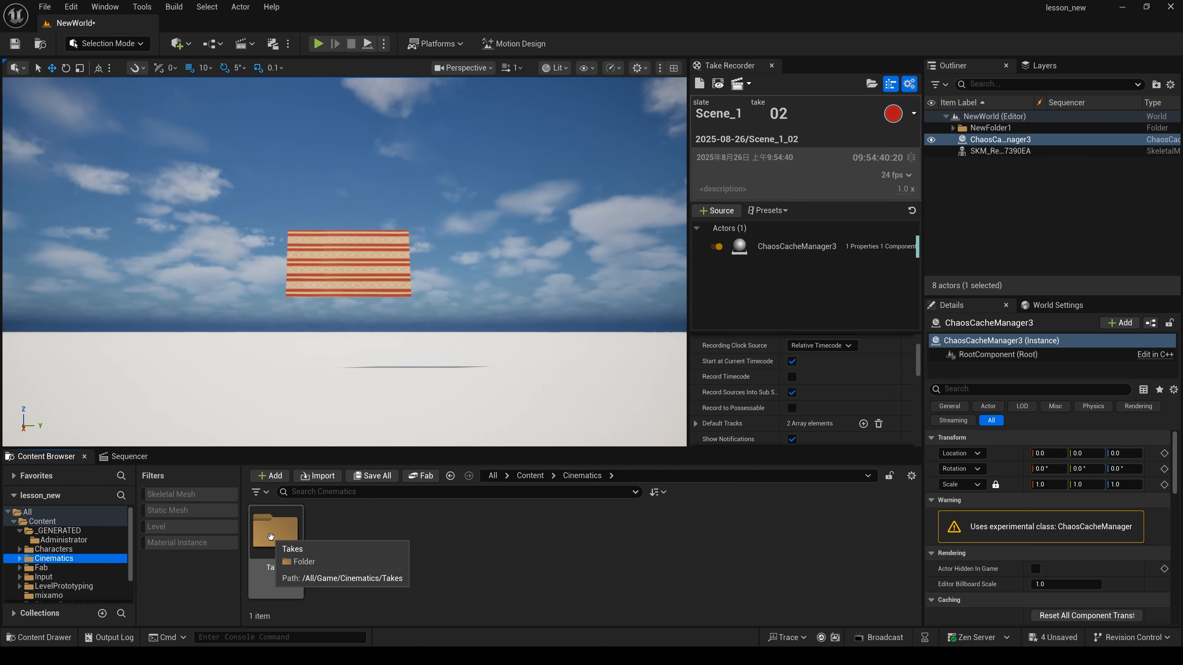
{"action": "left_click_drag", "start_coordinate": [381, 448], "coordinate": [389, 397]}
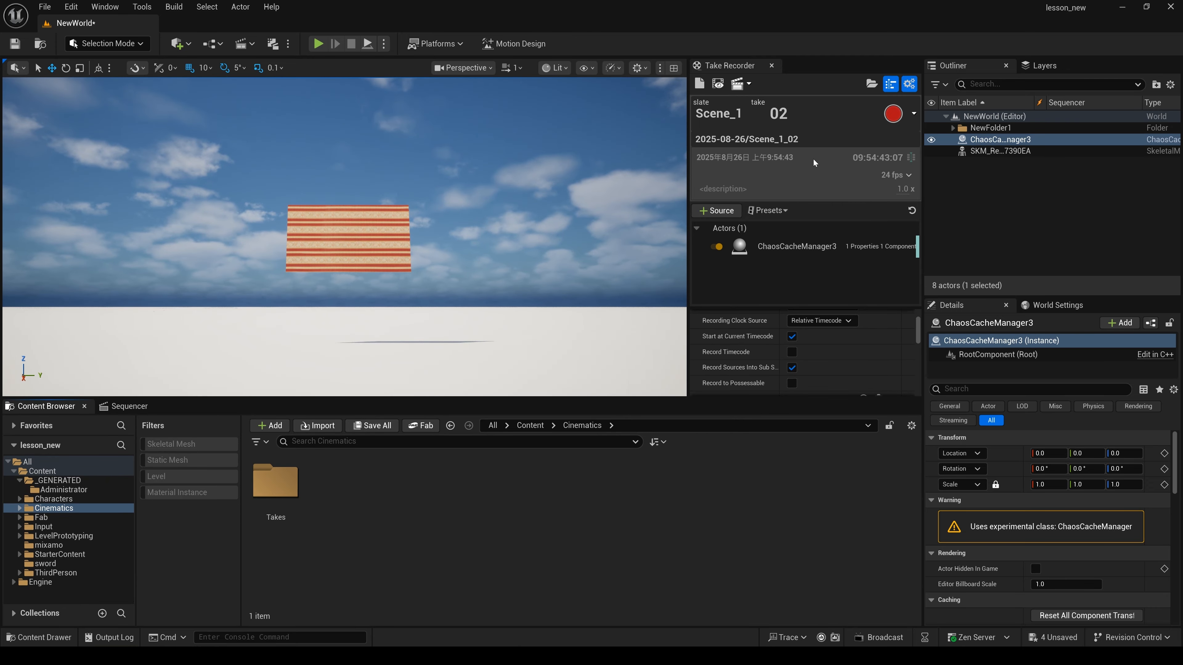
{"action": "left_click", "coordinate": [772, 65]}
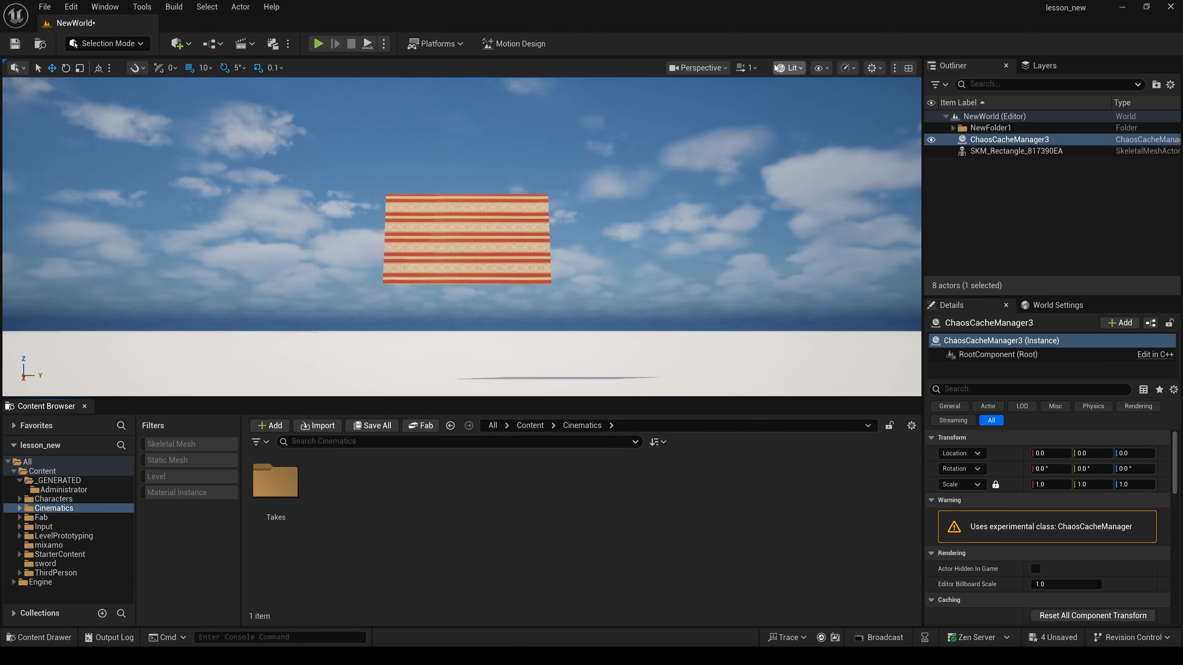
{"action": "double_click", "coordinate": [277, 486]}
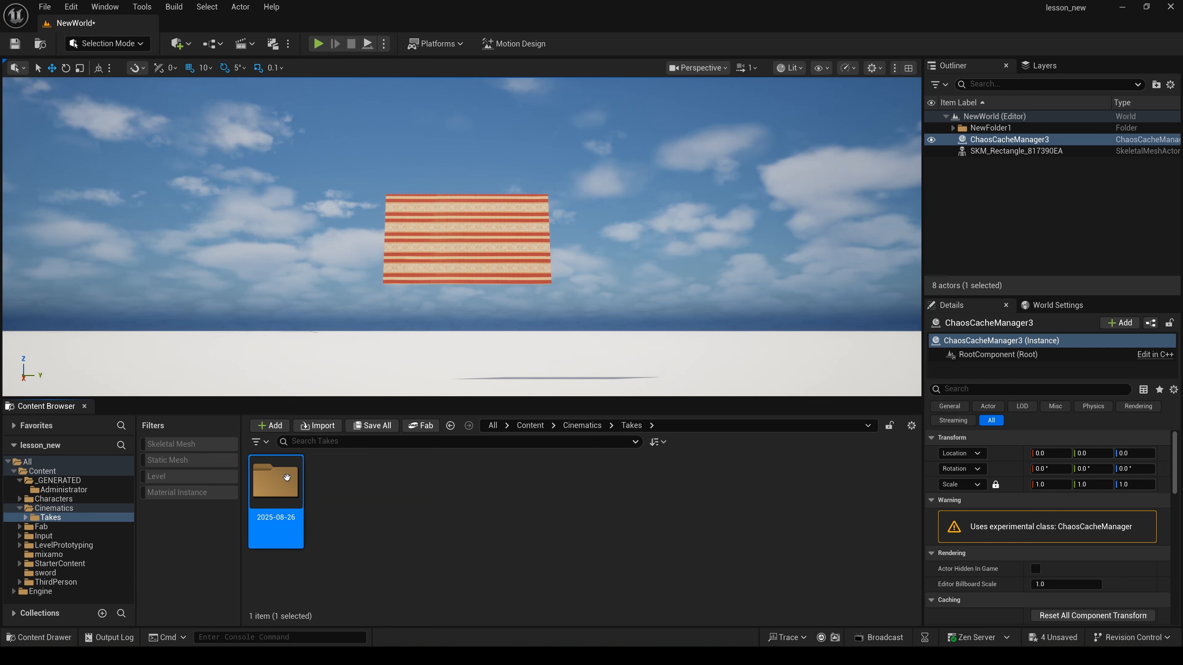
{"action": "double_click", "coordinate": [280, 482]}
{"action": "double_click", "coordinate": [285, 481]}
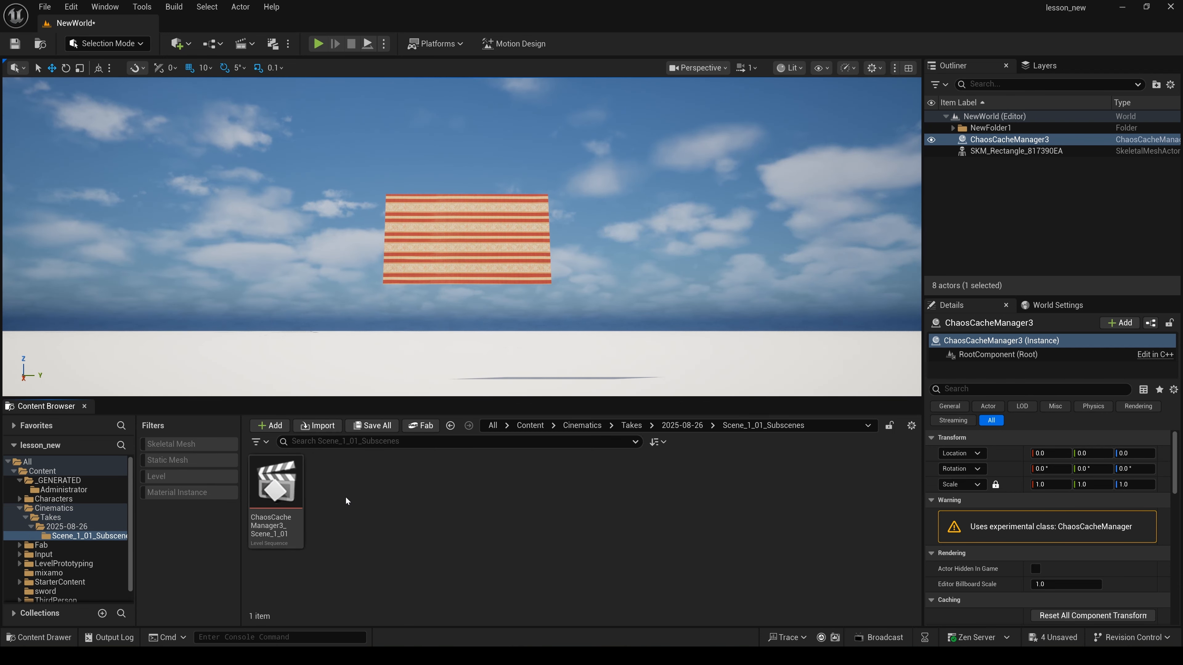
{"action": "double_click", "coordinate": [277, 483]}
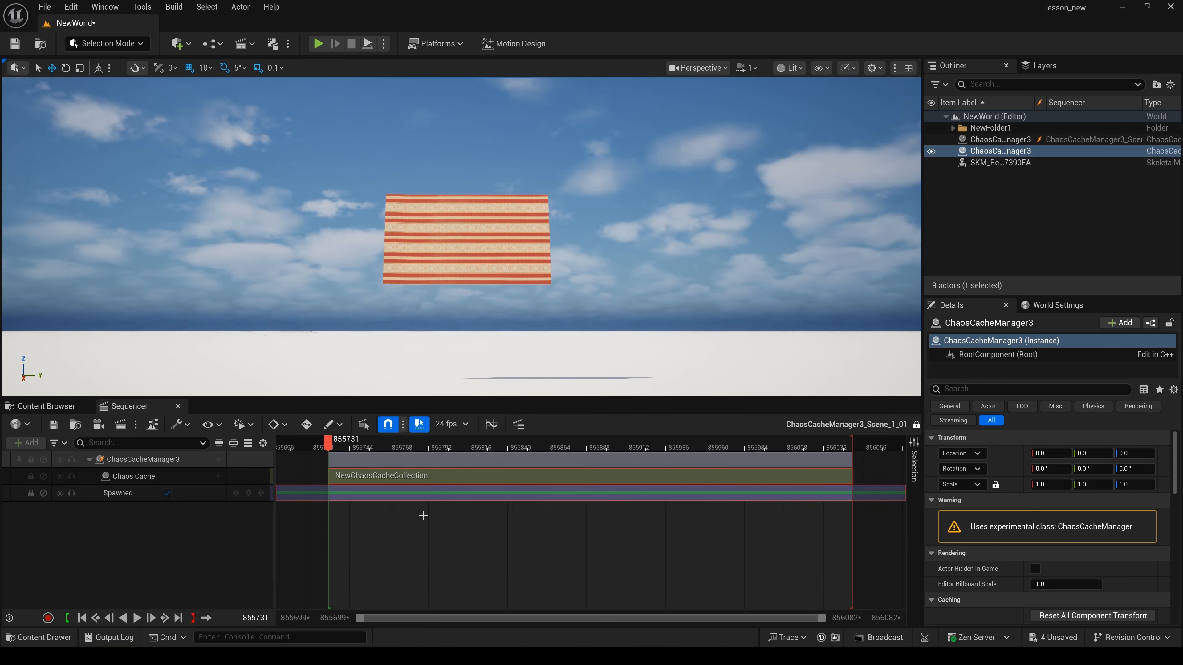
Play back the recorded cloth sequence to check its motion, and return the playhead to the start
{"action": "left_click", "coordinate": [138, 618]}
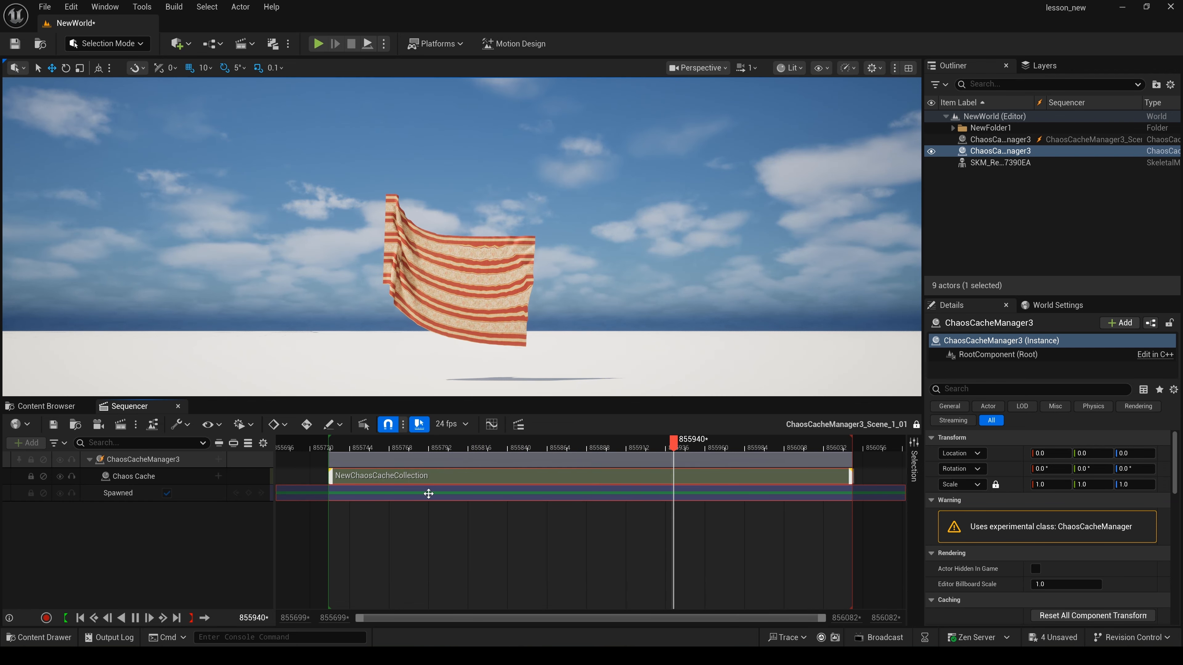
{"action": "left_click", "coordinate": [138, 620]}
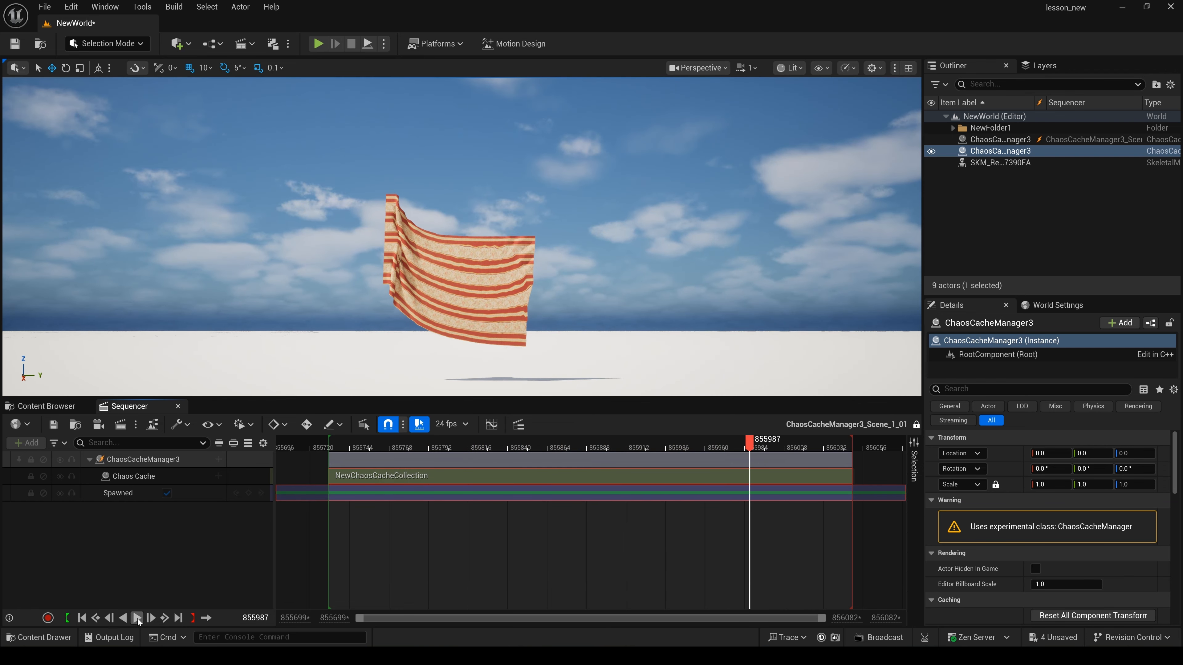
{"action": "left_click", "coordinate": [81, 619]}
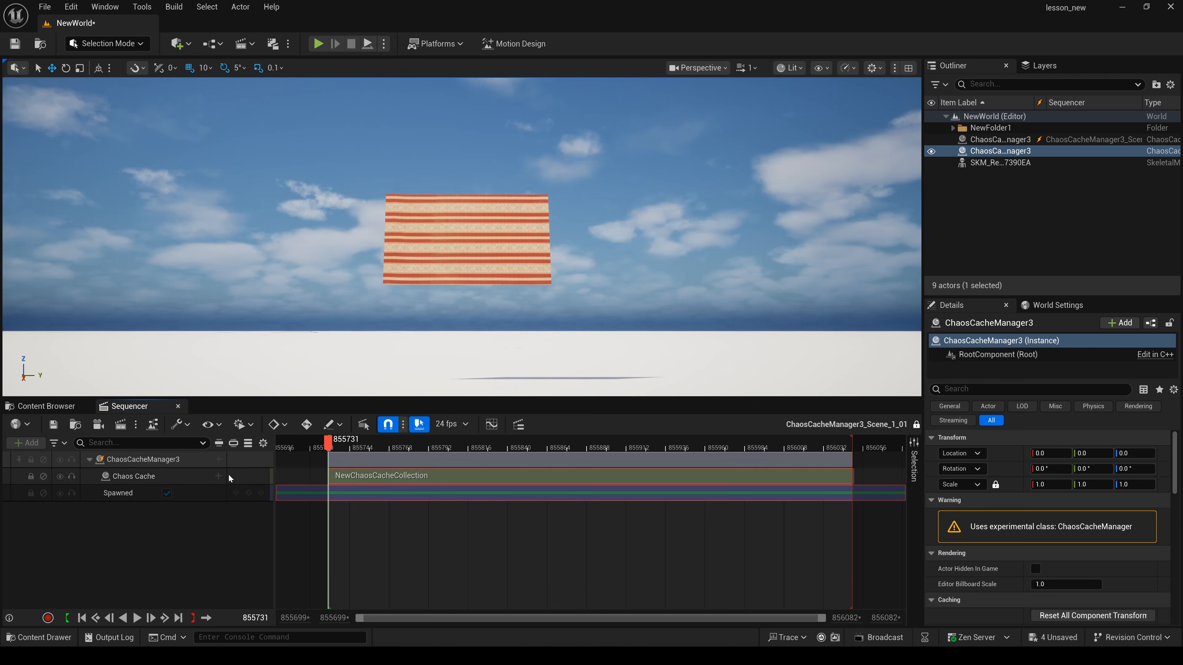
Copy the ChaosCacheManager3 binding with its Chaos Cache track from the recorded sequence
{"action": "left_click", "coordinate": [199, 461]}
{"action": "right_click", "coordinate": [199, 460]}
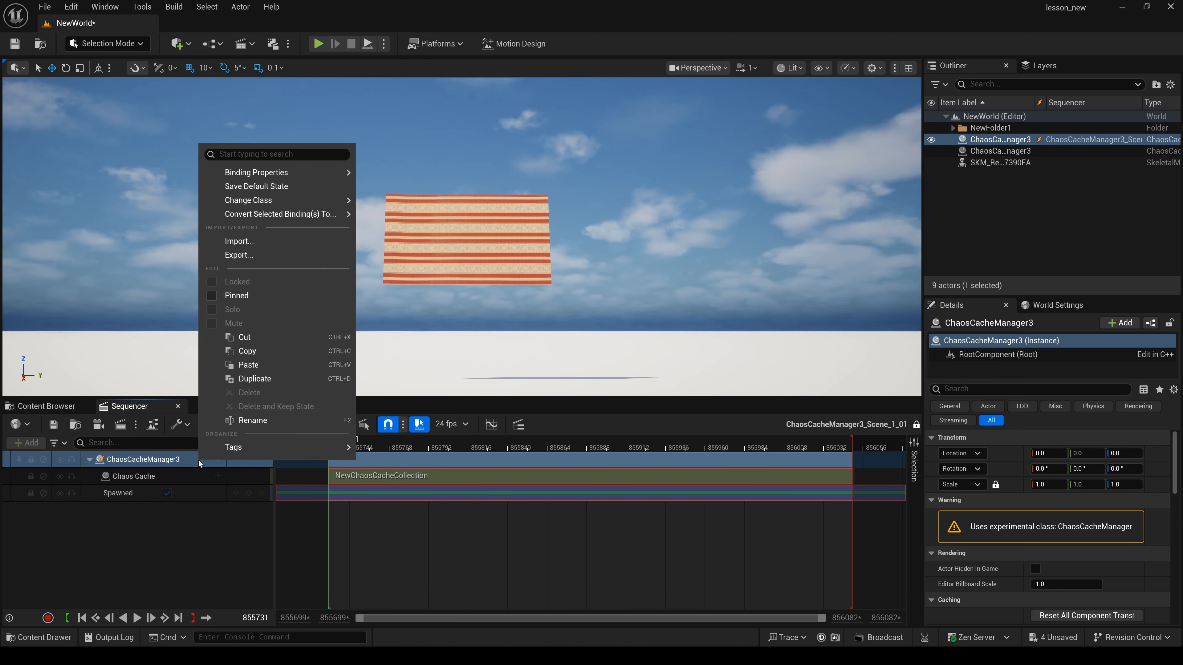
{"action": "left_click", "coordinate": [264, 352]}
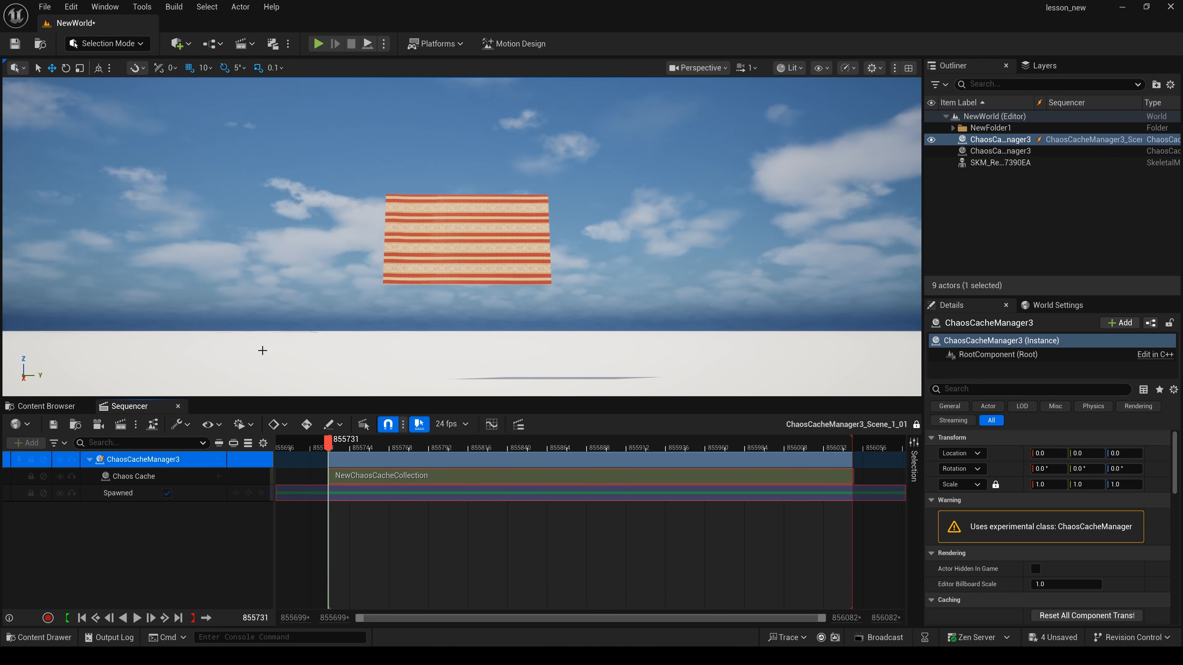
Create a level sequence named NewLevelSequence1 in the Content folder and paste the copied ChaosCacheManager3 binding into it
{"action": "left_click", "coordinate": [251, 44]}
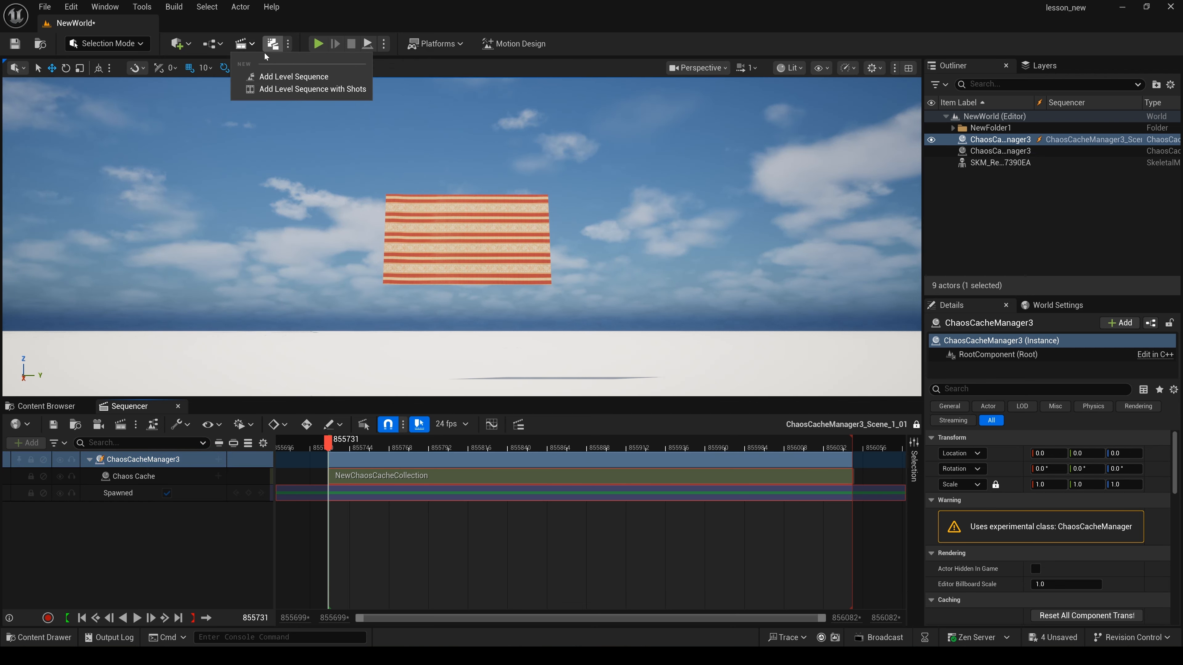
{"action": "left_click", "coordinate": [289, 77]}
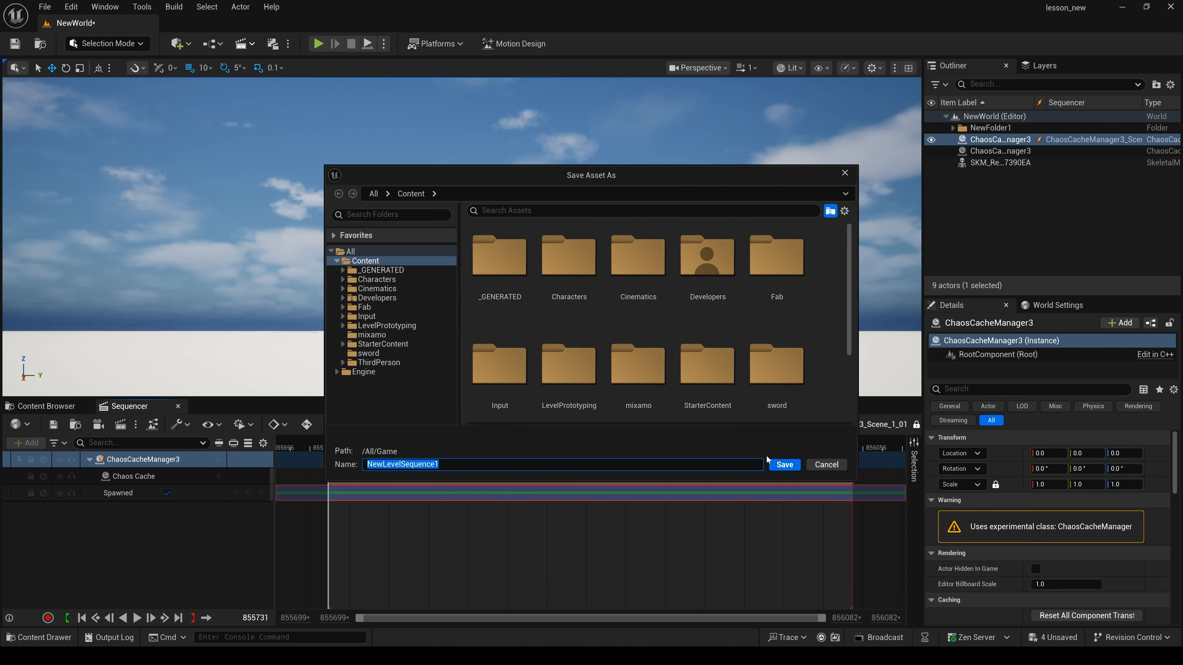
{"action": "left_click", "coordinate": [782, 466]}
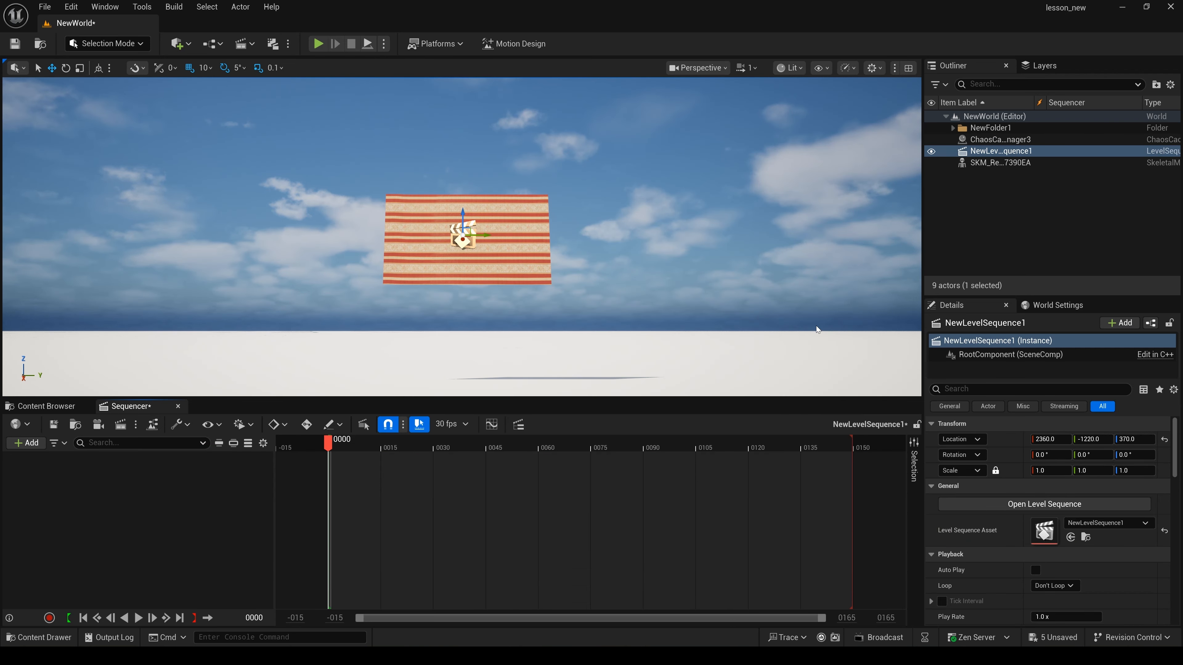
{"action": "right_click", "coordinate": [208, 470]}
{"action": "left_click", "coordinate": [256, 459]}
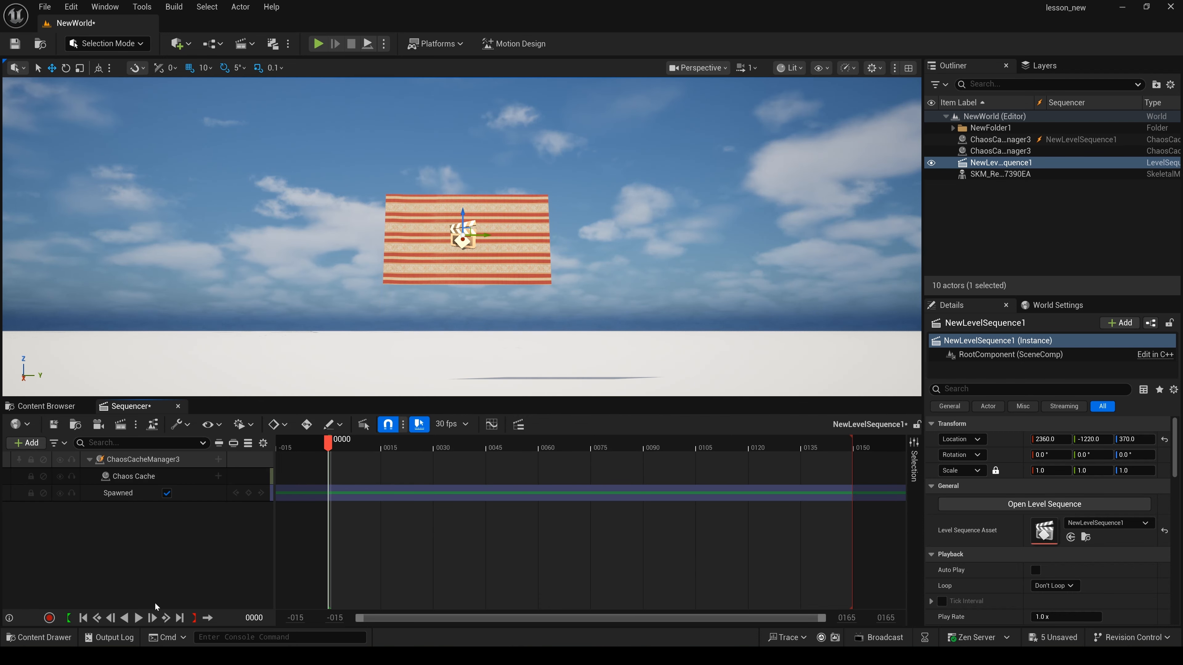
Play the new sequence briefly to check for cloth motion, and return the playhead to frame 0000
{"action": "left_click", "coordinate": [139, 621]}
{"action": "left_click", "coordinate": [138, 621]}
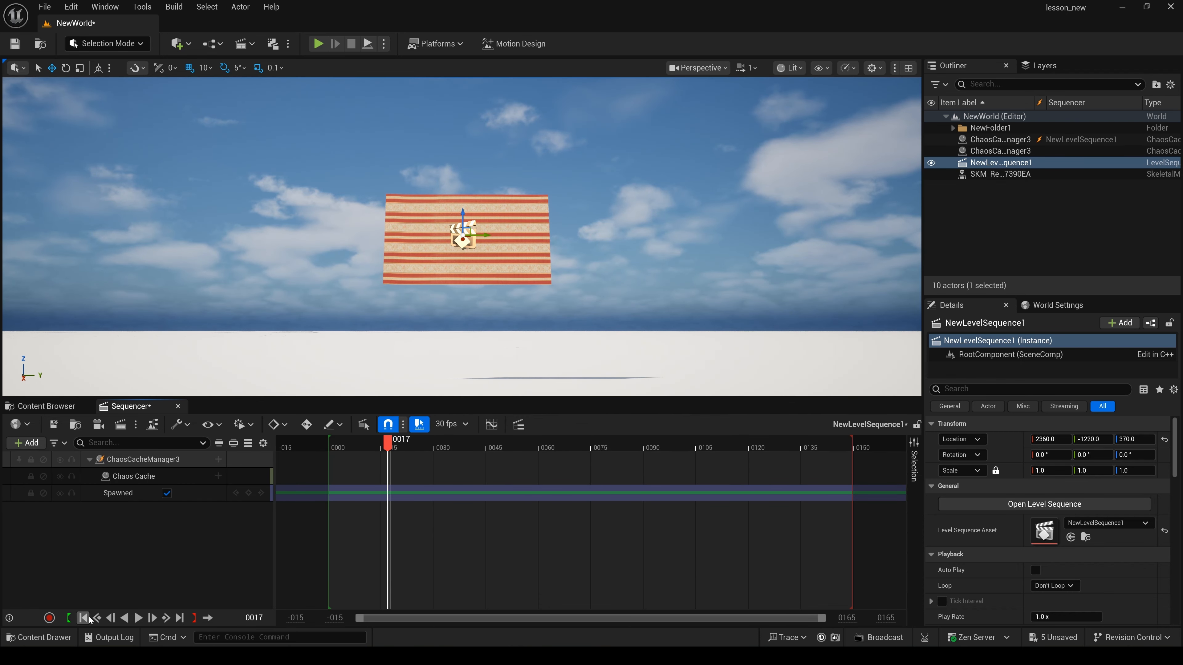
{"action": "left_click", "coordinate": [84, 619]}
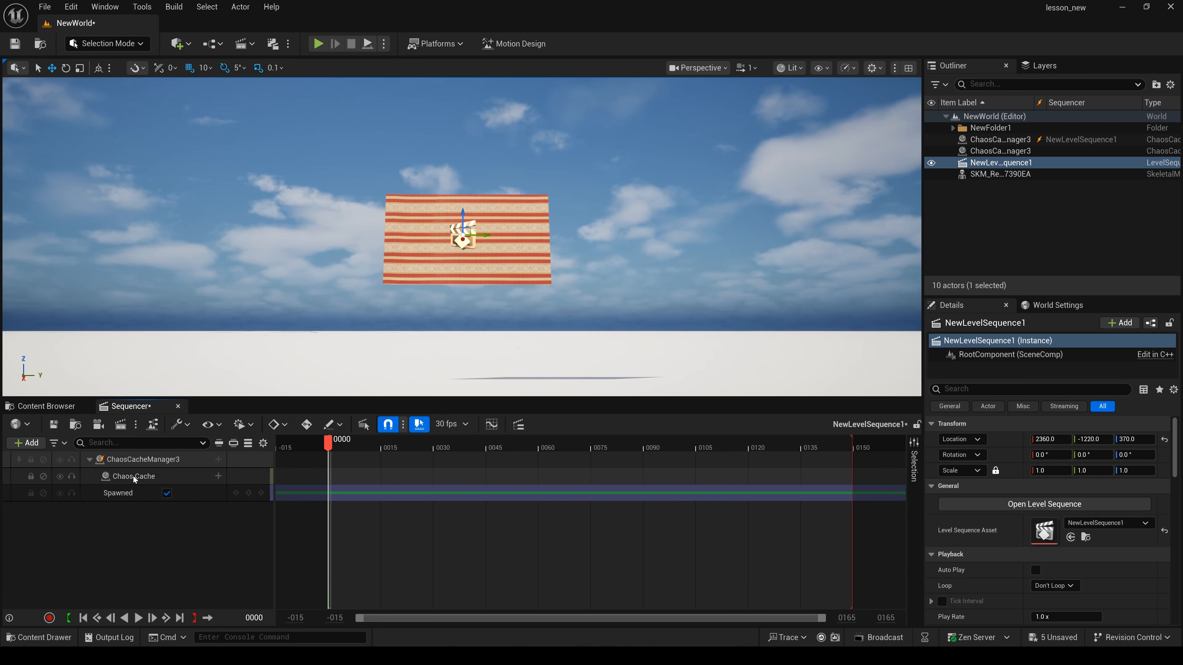
Add the NewChaosCacheCollection section to the Chaos Cache track and play the sequence to check the cloth's cached motion
{"action": "left_click", "coordinate": [217, 476]}
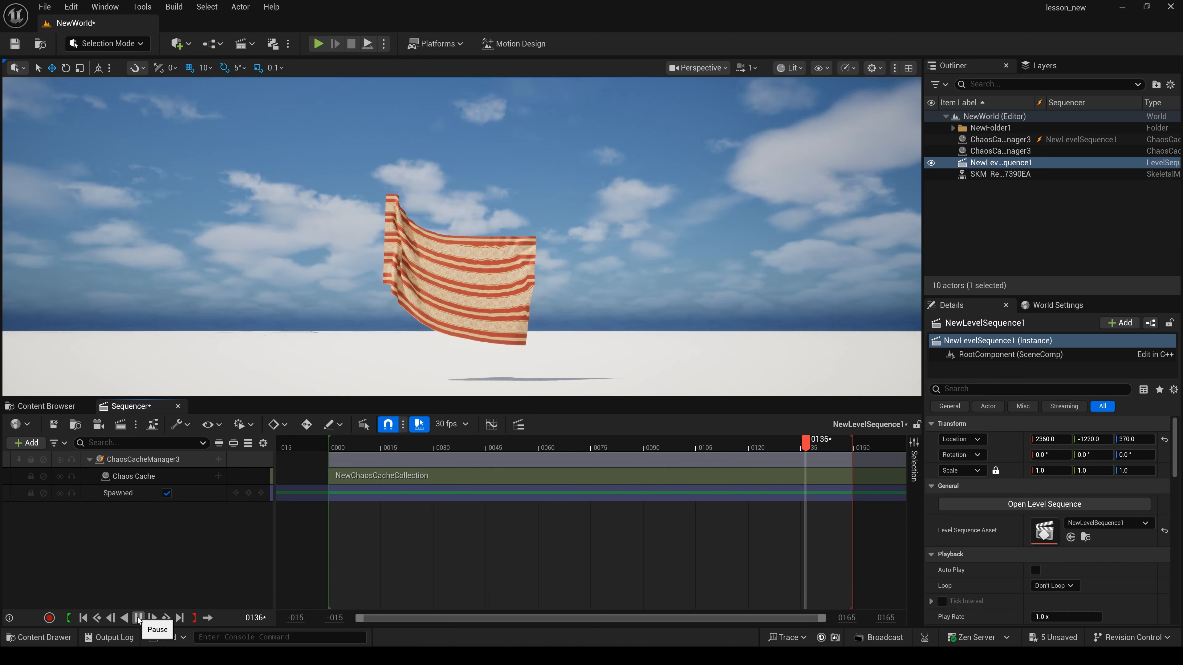
{"action": "left_click", "coordinate": [139, 618]}
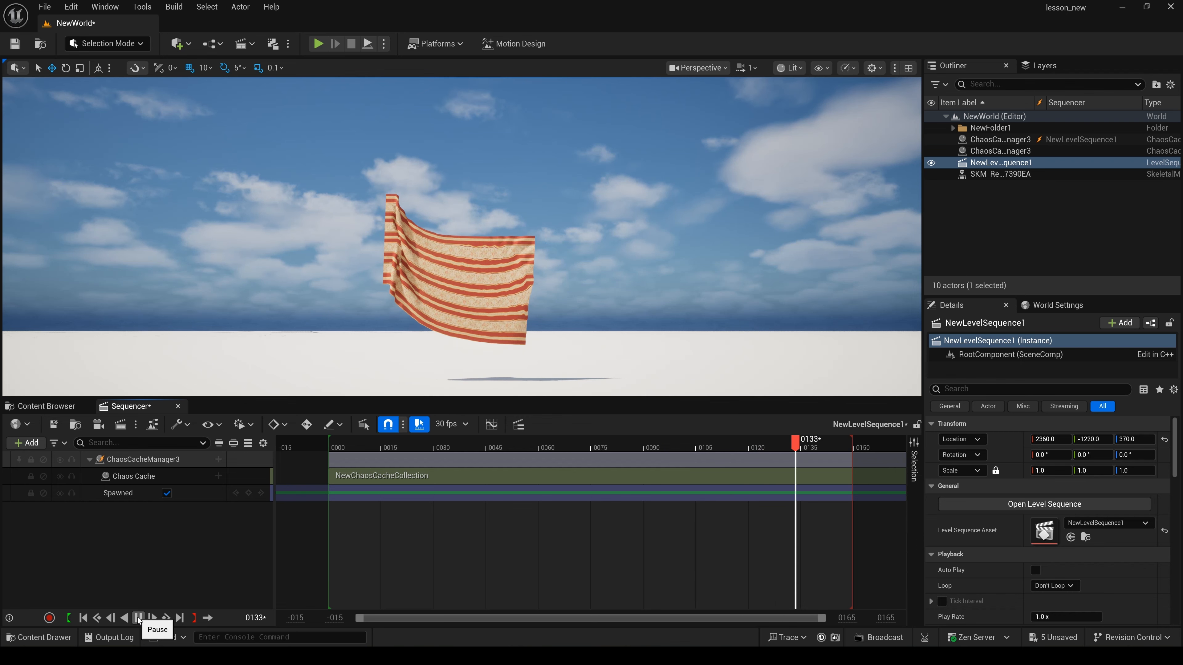
{"action": "left_click", "coordinate": [140, 618]}
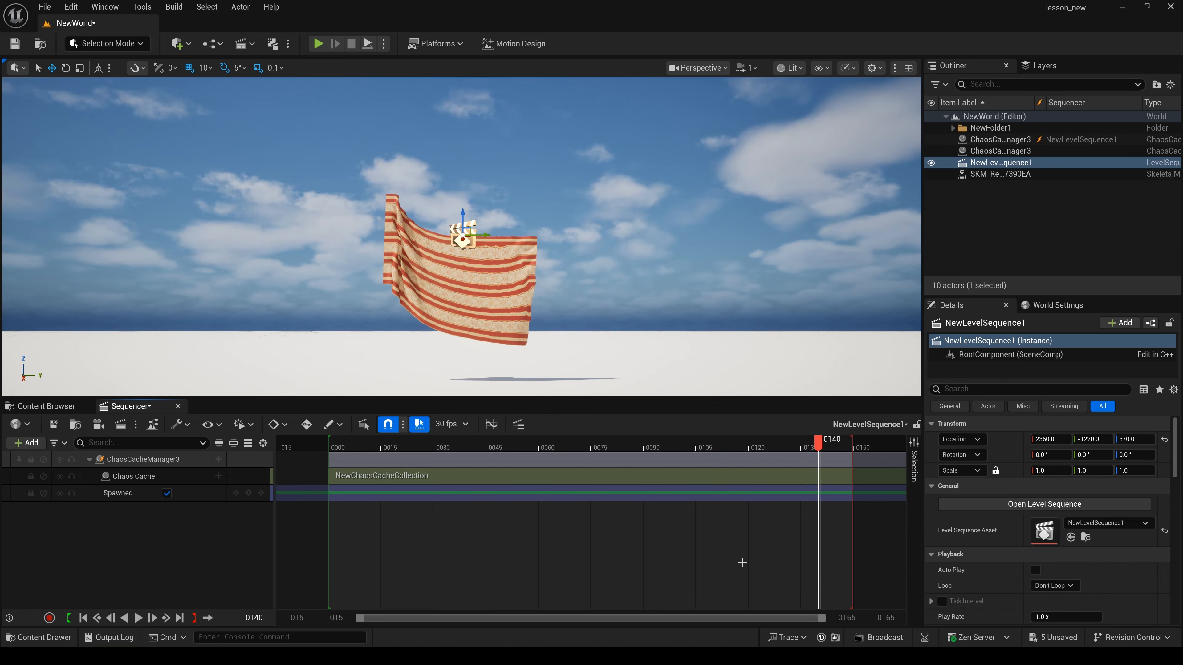